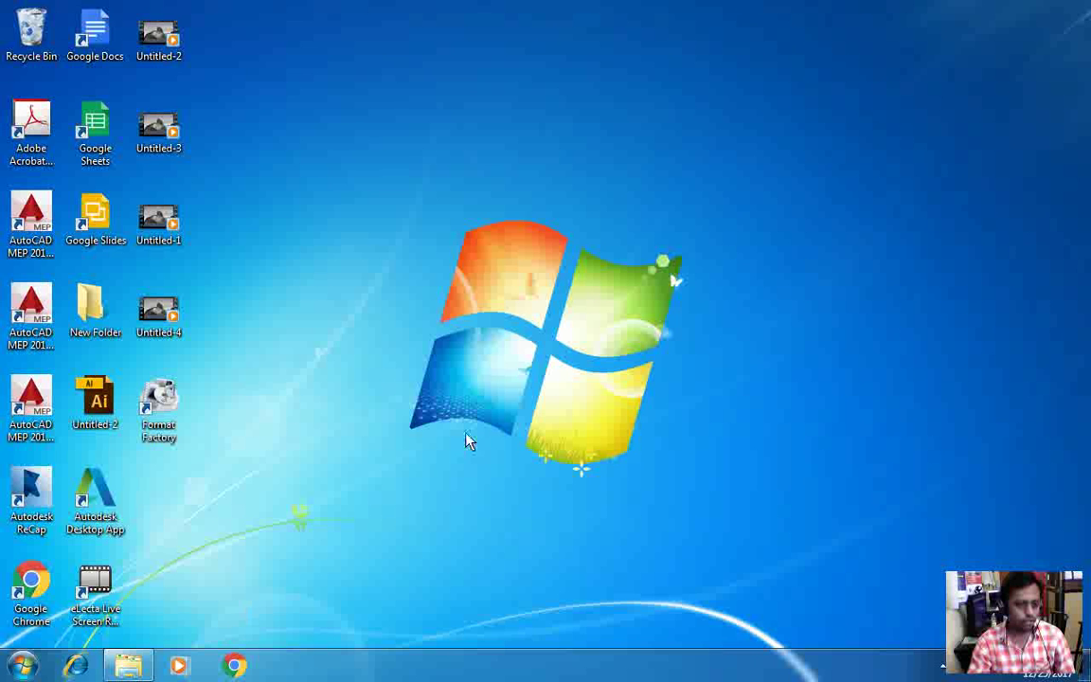
- Refresh the Windows 7 desktop from its right-click menu
{"action": "right_click", "coordinate": [608, 137]}
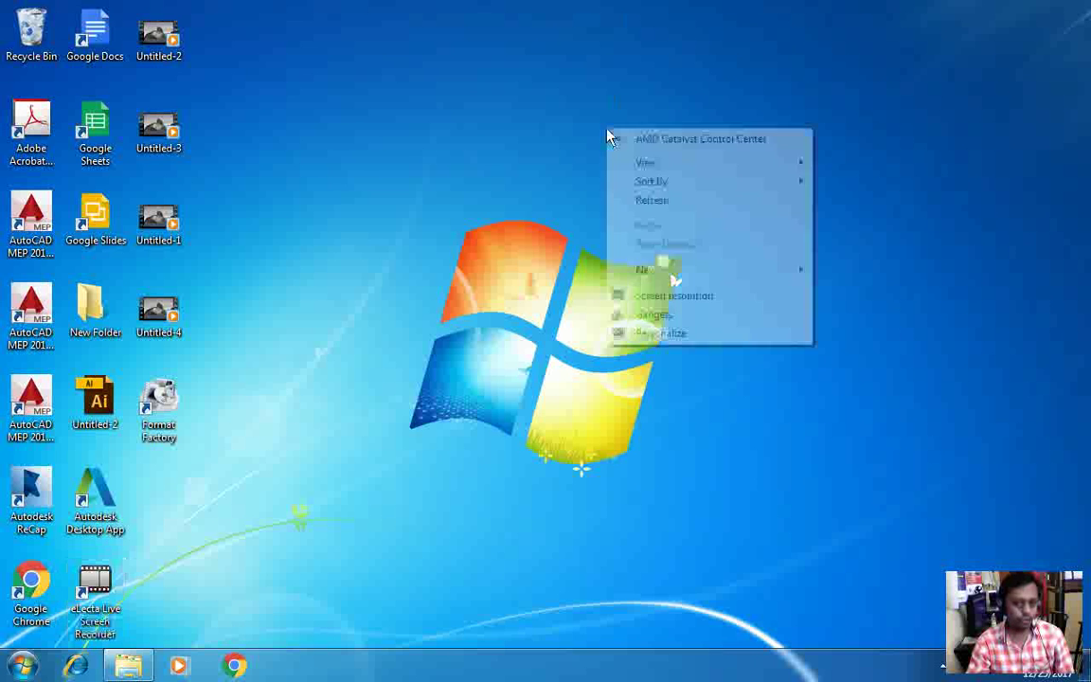
{"action": "left_click", "coordinate": [660, 209]}
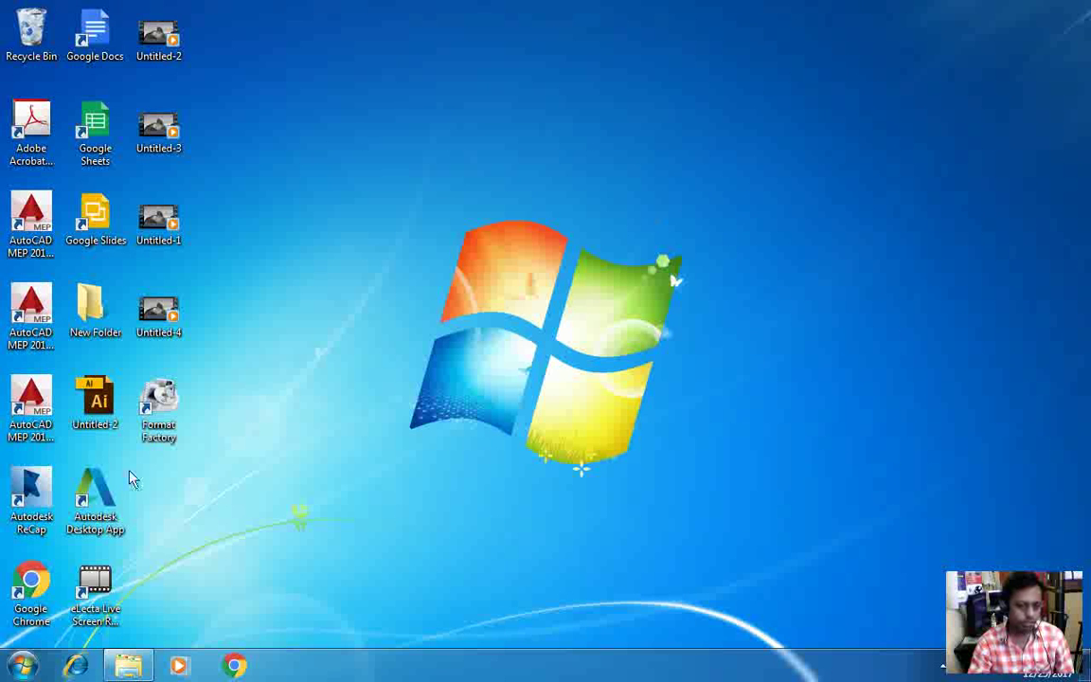
- Launch Adobe Photoshop CS6 (64 Bit) from All Programs > Adobe Master Collection CS6
{"action": "left_click", "coordinate": [25, 666]}
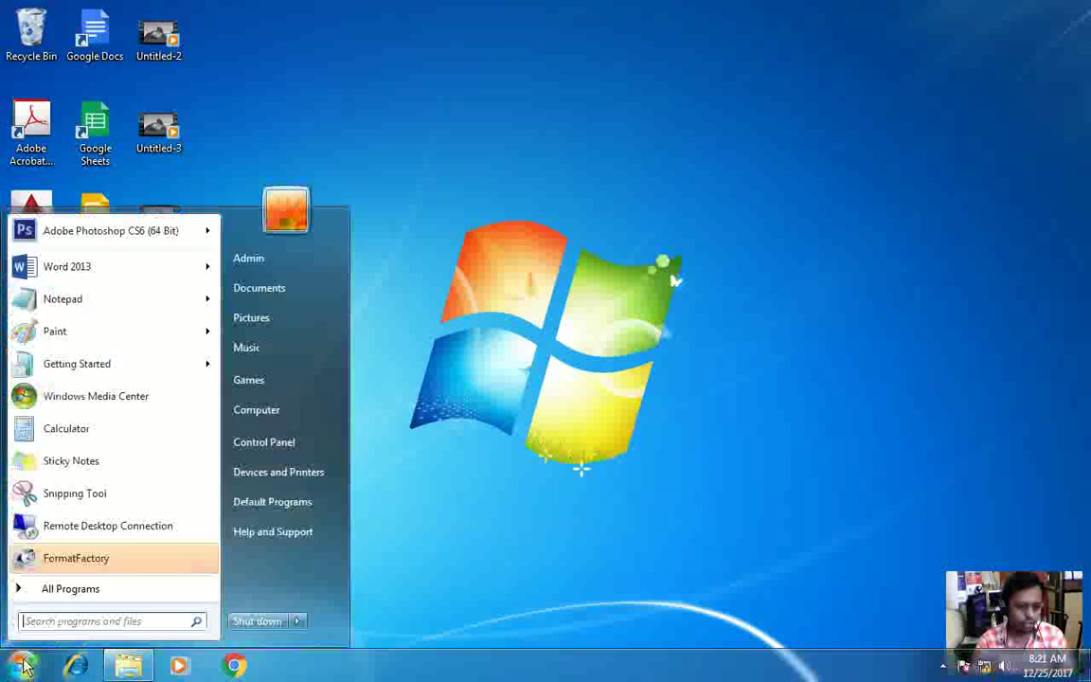
{"action": "left_click", "coordinate": [76, 589]}
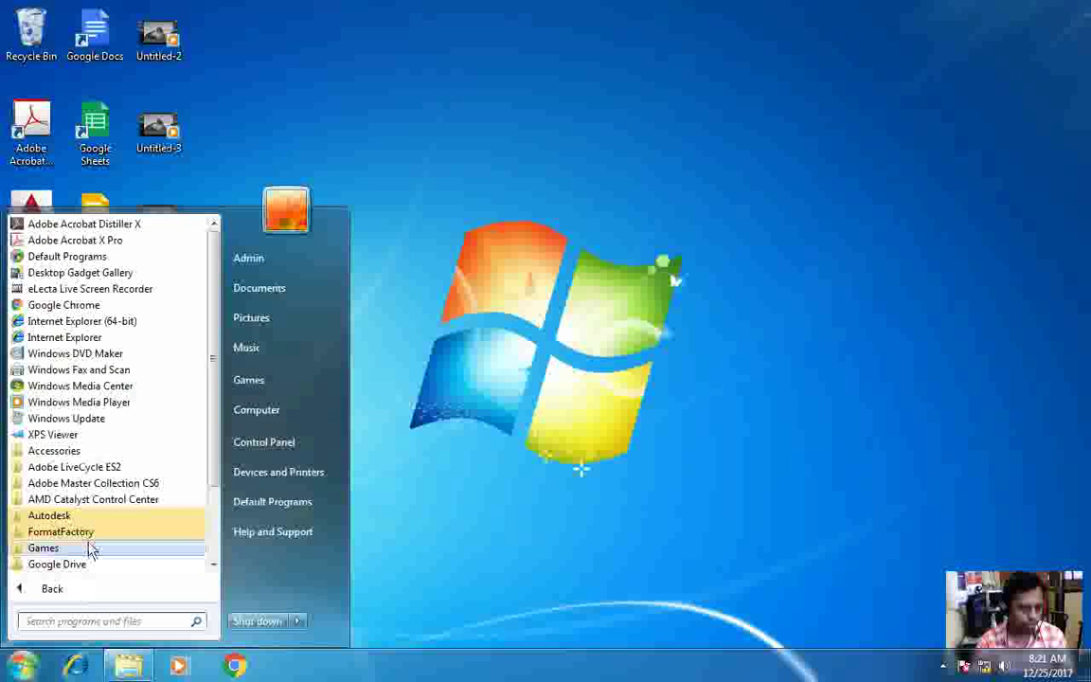
{"action": "left_click", "coordinate": [117, 486]}
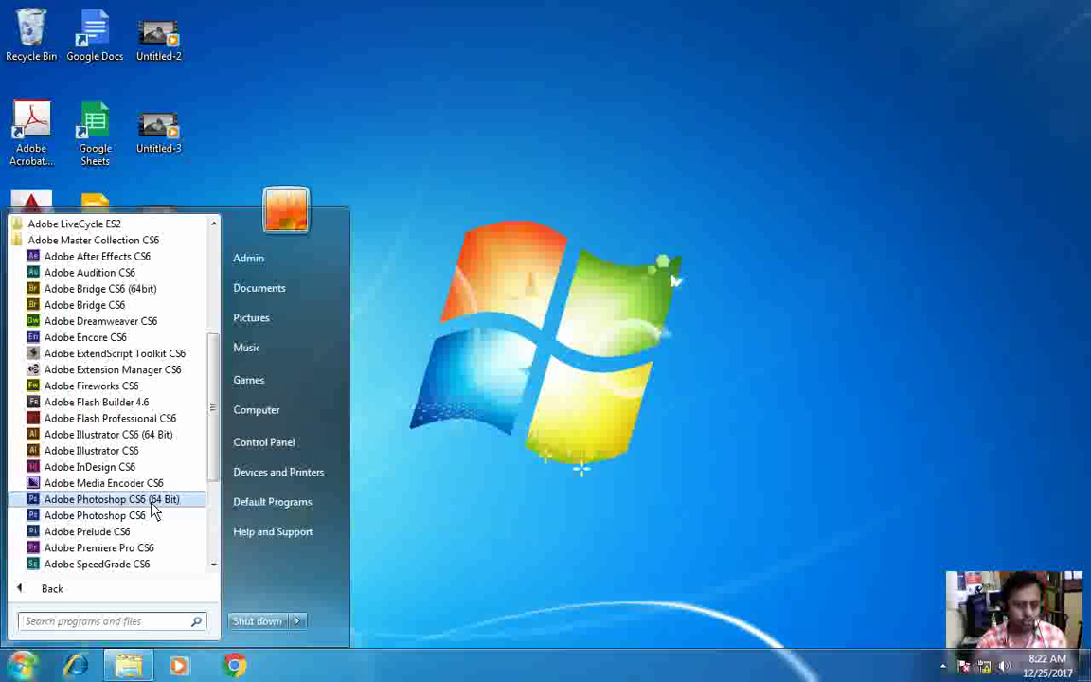
{"action": "left_click", "coordinate": [152, 504]}
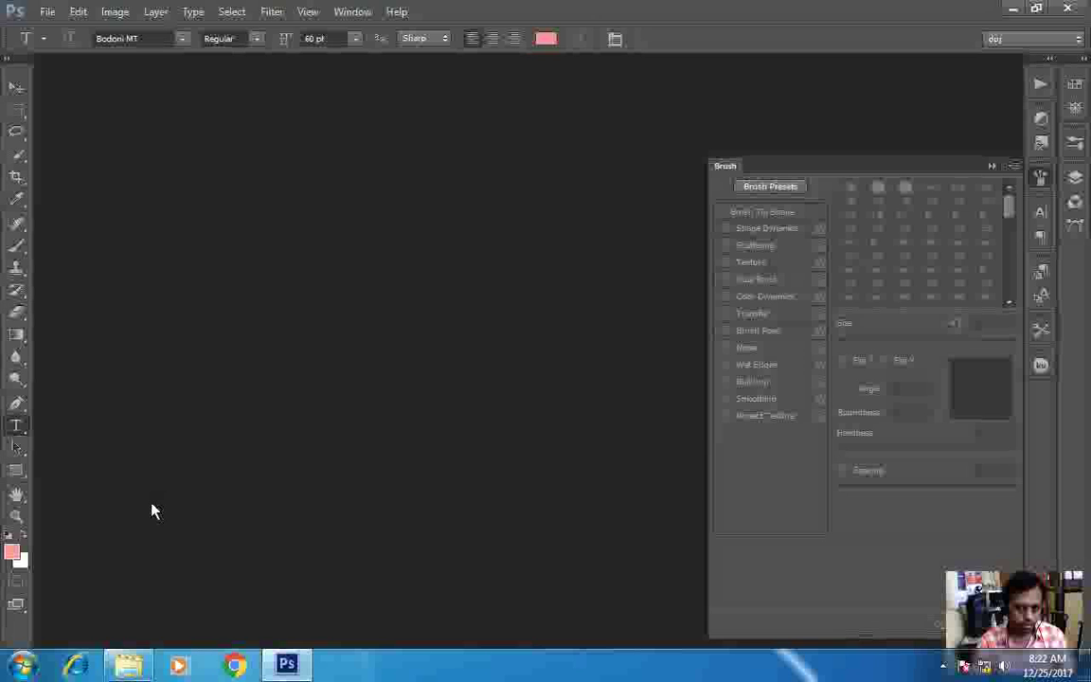
- Collapse the floating Brush panel and bring up the File menu
{"action": "left_click", "coordinate": [992, 167]}
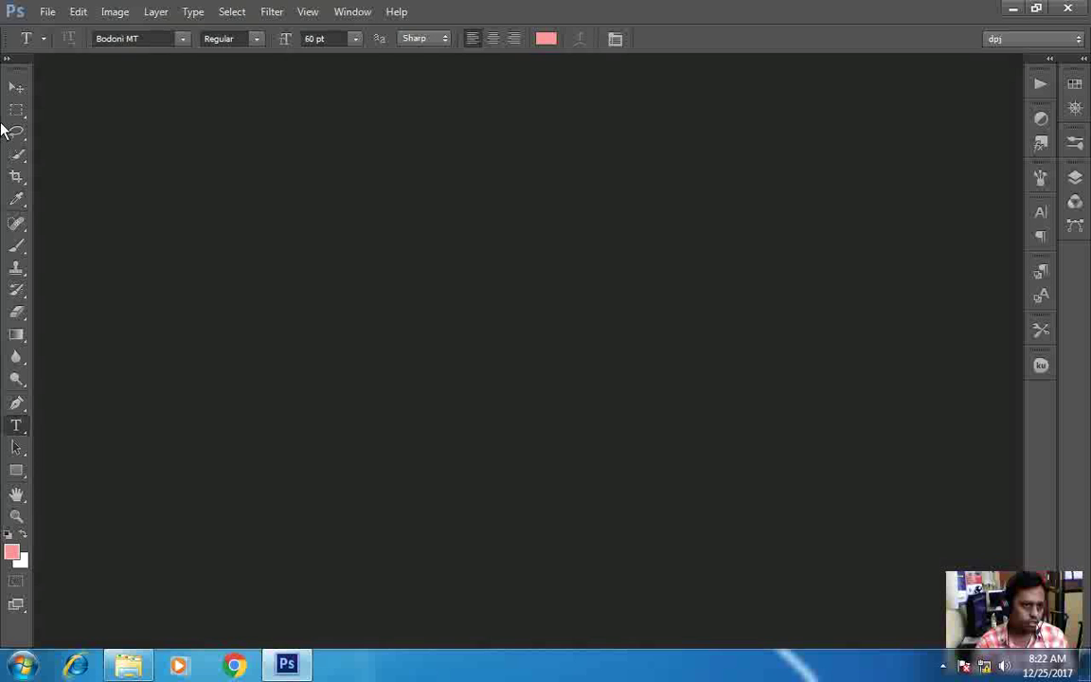
{"action": "left_click", "coordinate": [45, 13]}
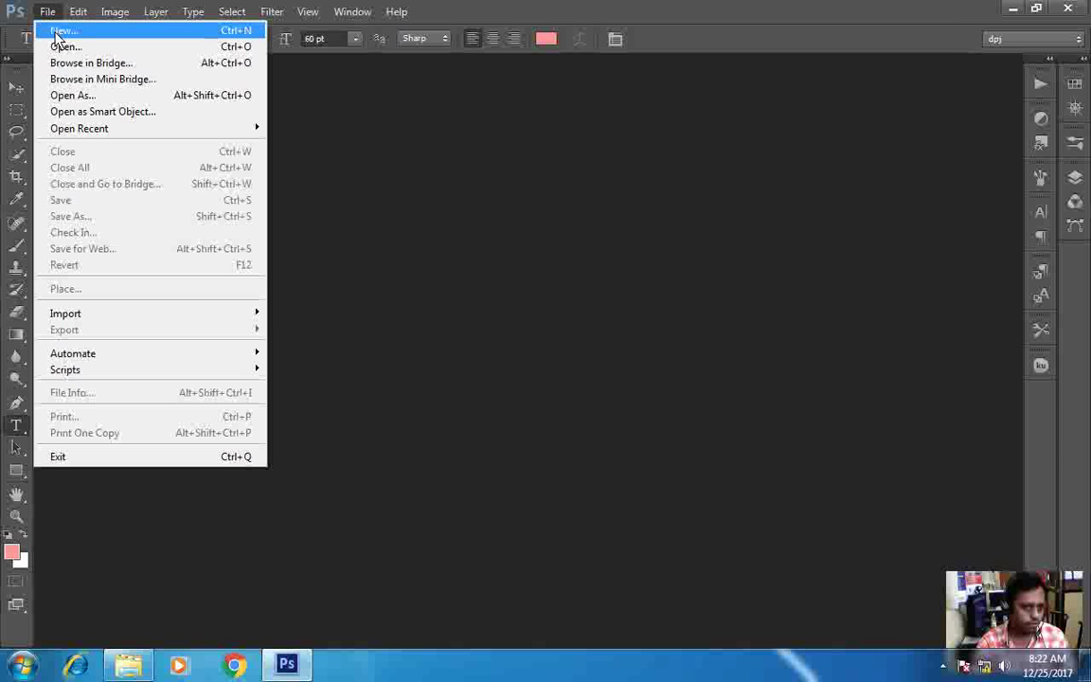
- Start a File > New document, replacing Untitled-1 with the name 'introduction'
{"action": "left_click", "coordinate": [59, 31]}
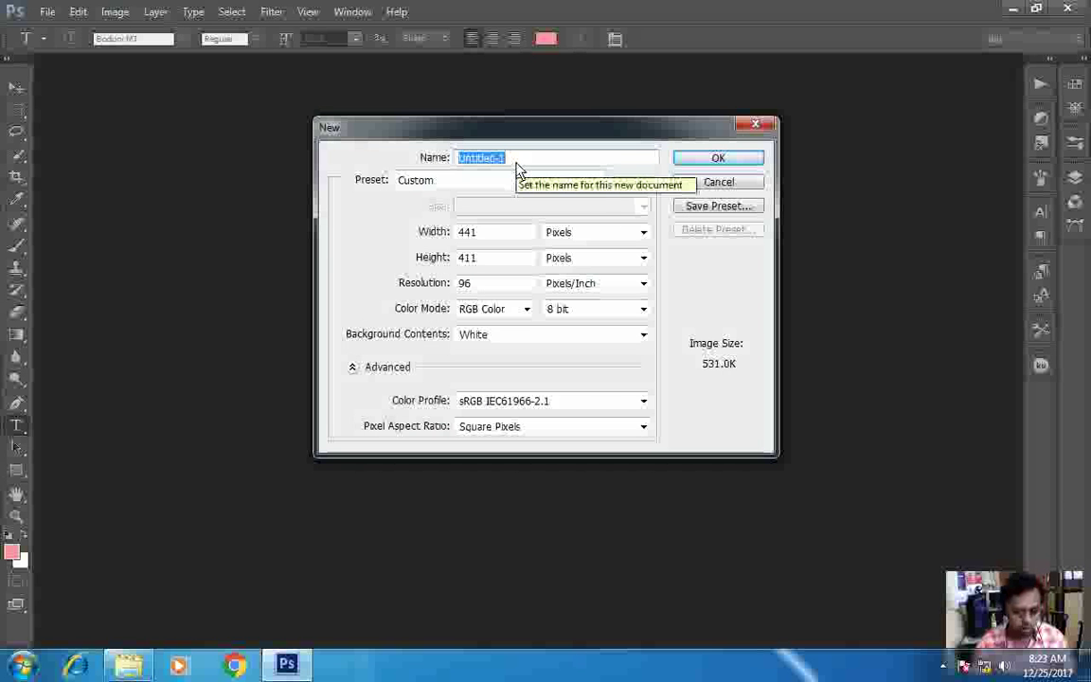
{"action": "key", "text": "BackSpace"}
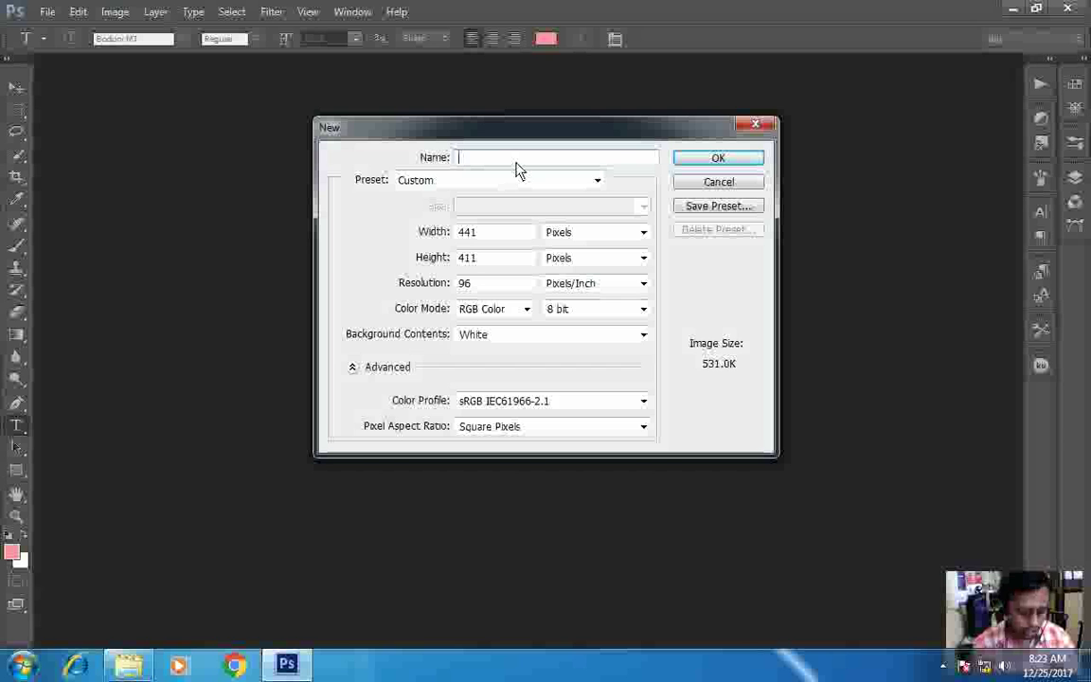
{"action": "type", "text": "introduction"}
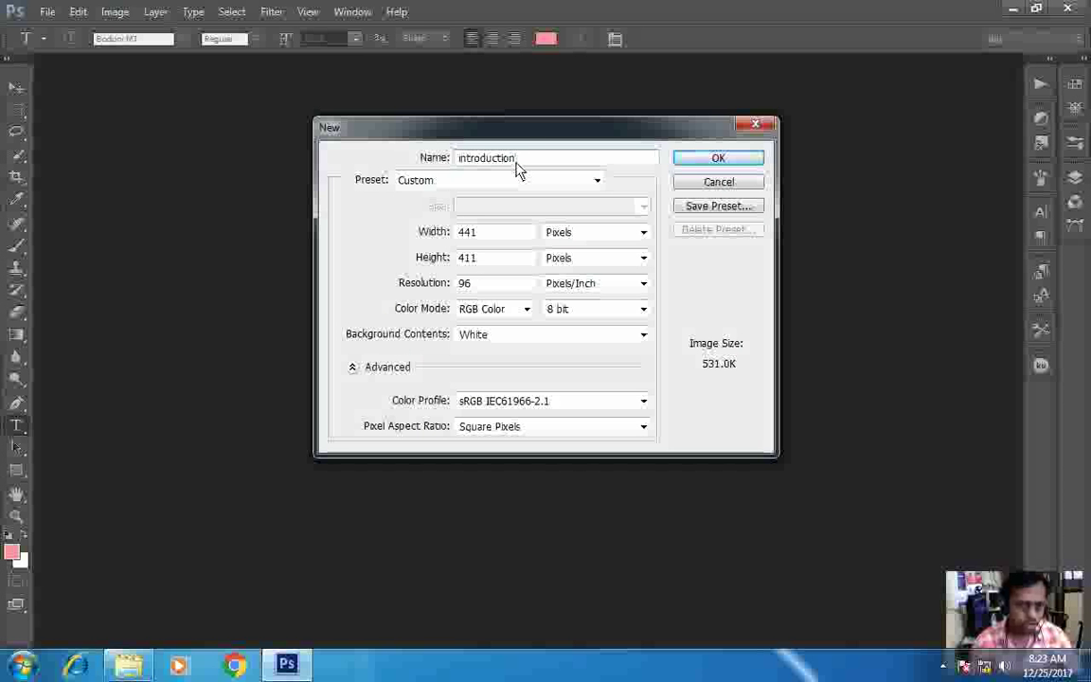
- Choose the Default Photoshop Size preset, 7 × 5 inches at 72 pixels/inch
{"action": "left_click", "coordinate": [596, 182]}
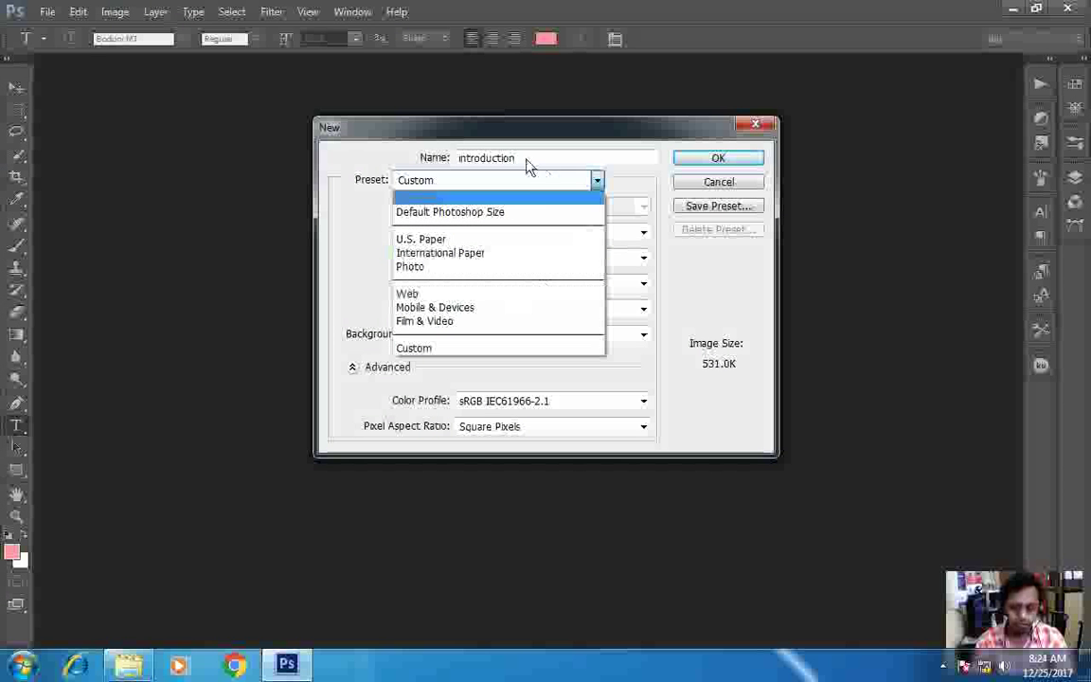
{"action": "left_click", "coordinate": [542, 220]}
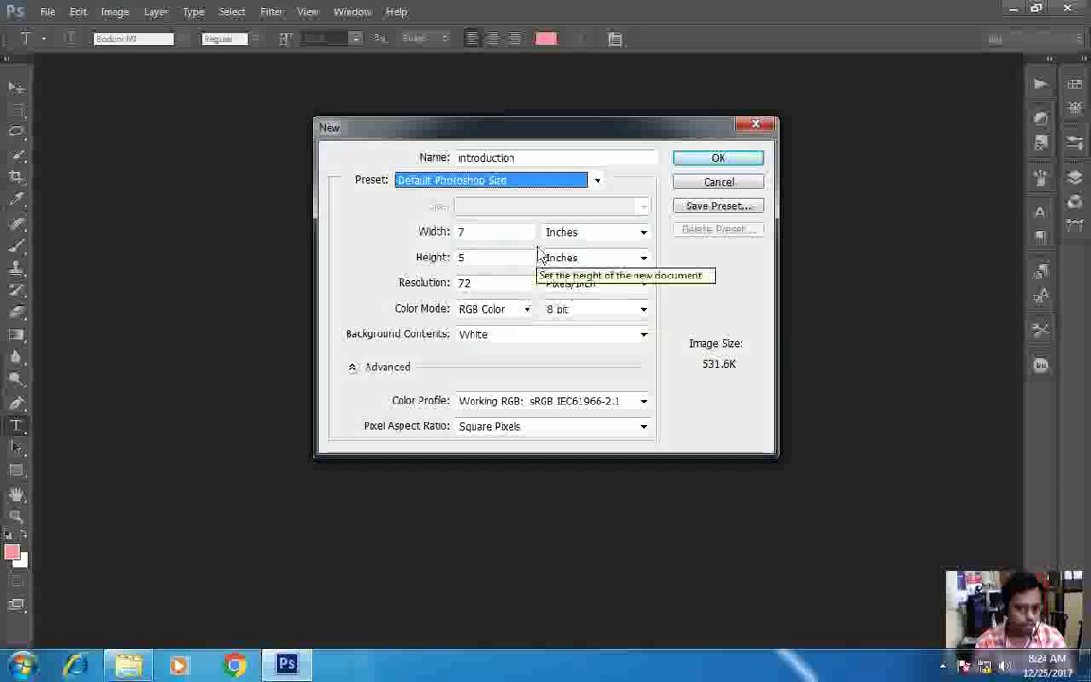
- Try U.S. Paper Letter, then switch to International Paper A4 (210 × 297 mm, 300 ppi)
{"action": "left_click", "coordinate": [596, 182]}
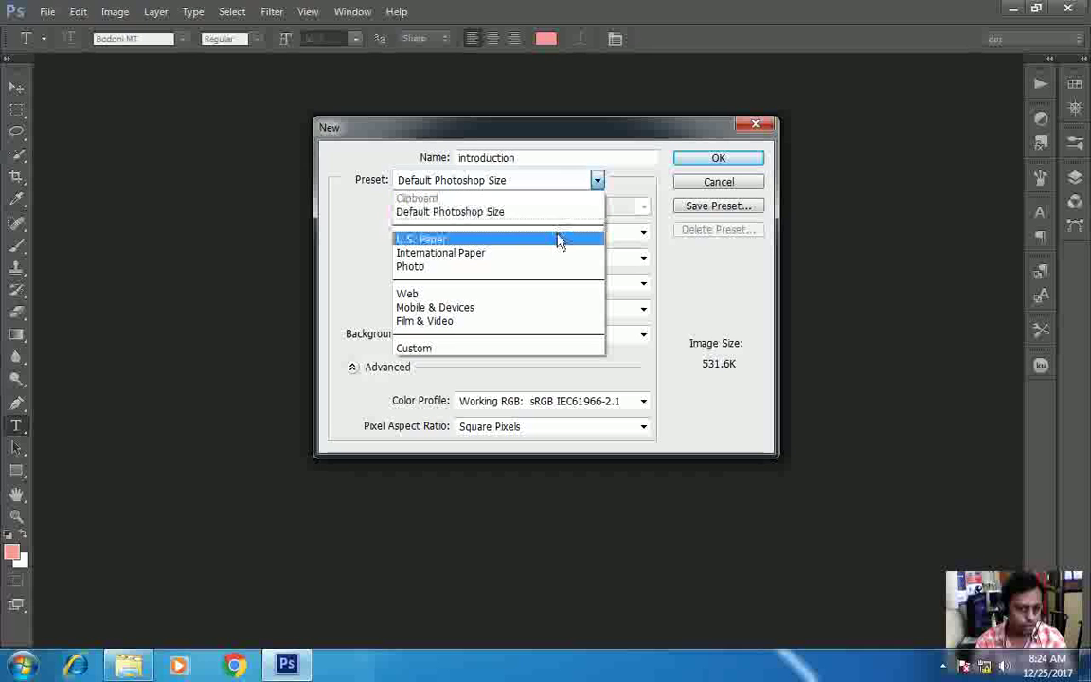
{"action": "left_click", "coordinate": [559, 240]}
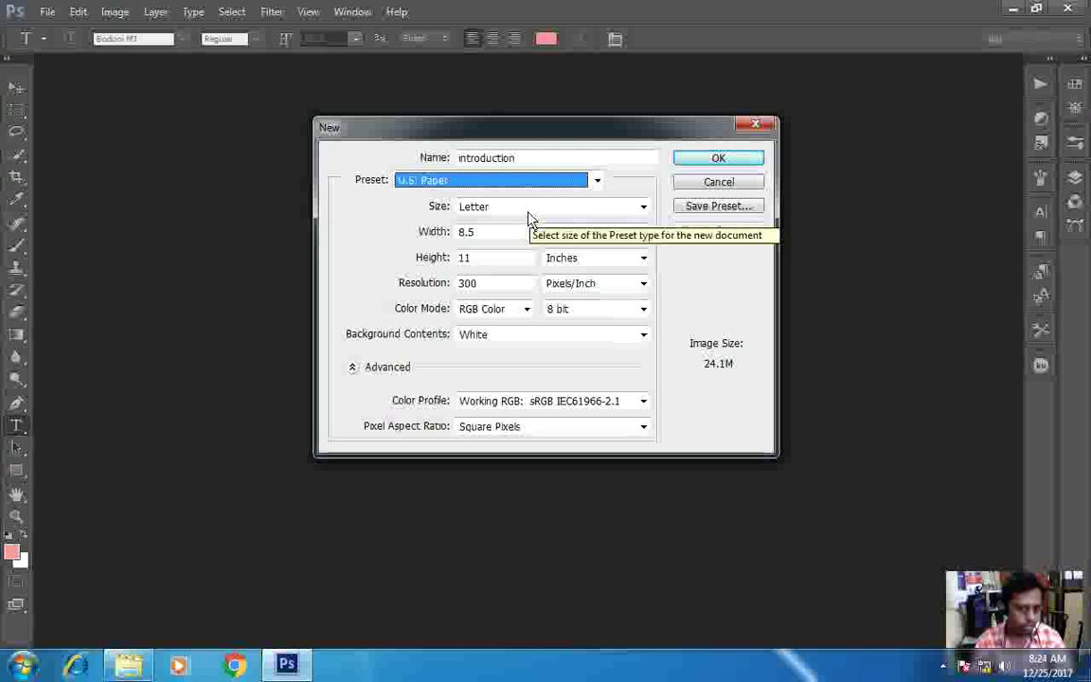
{"action": "left_click", "coordinate": [529, 210]}
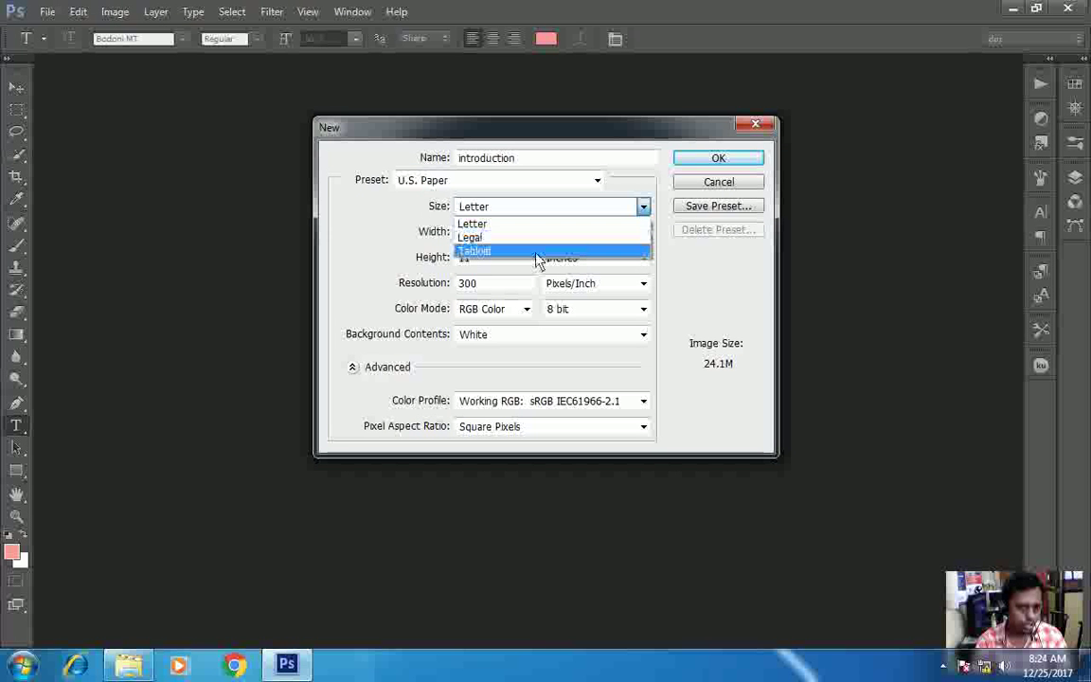
{"action": "left_click", "coordinate": [568, 194]}
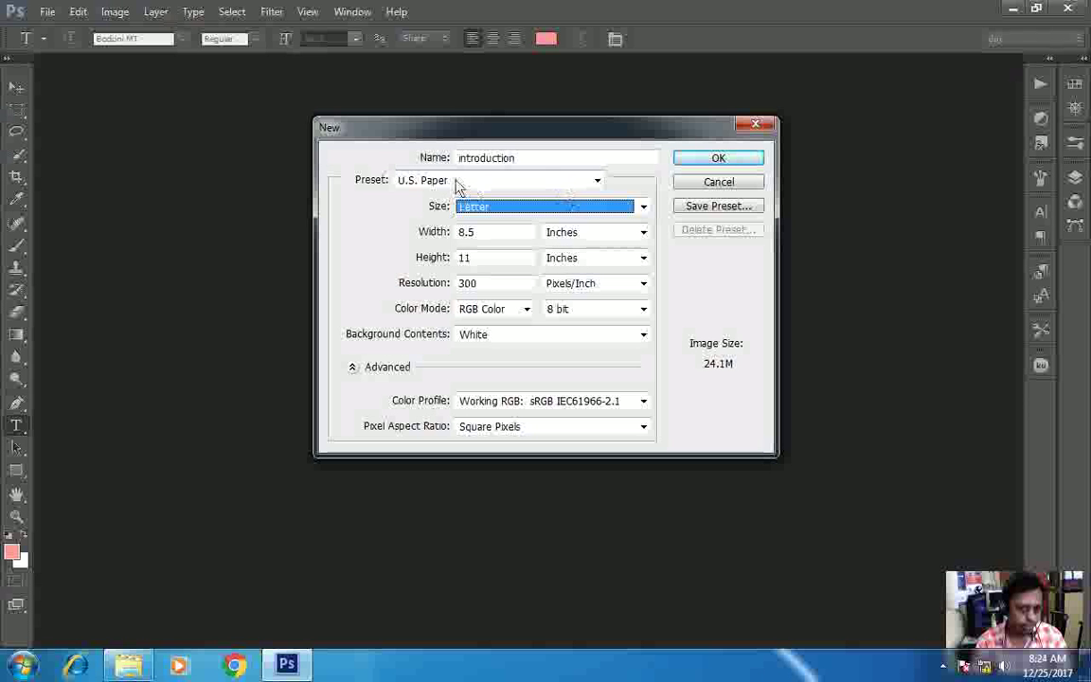
{"action": "left_click", "coordinate": [598, 182]}
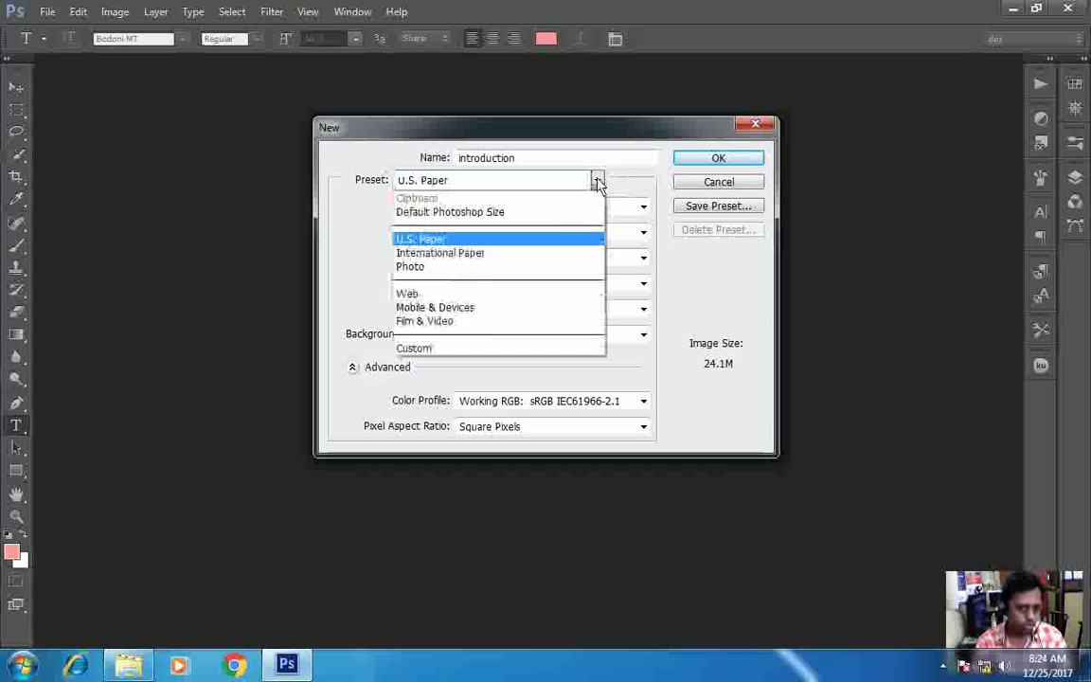
{"action": "left_click", "coordinate": [566, 254]}
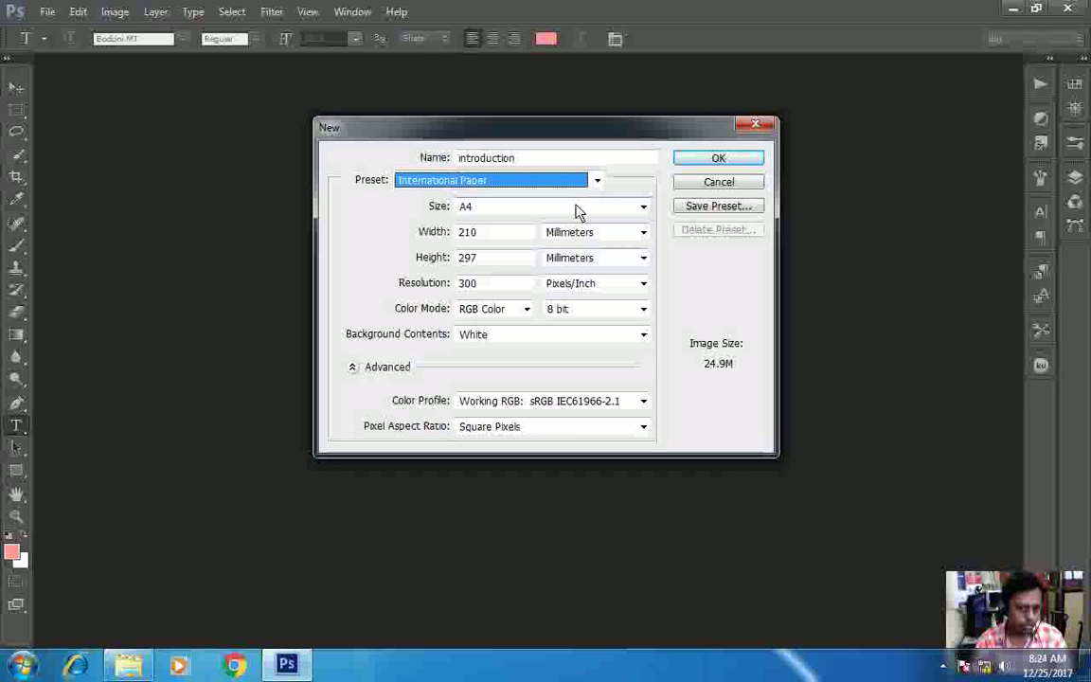
{"action": "left_click", "coordinate": [577, 210]}
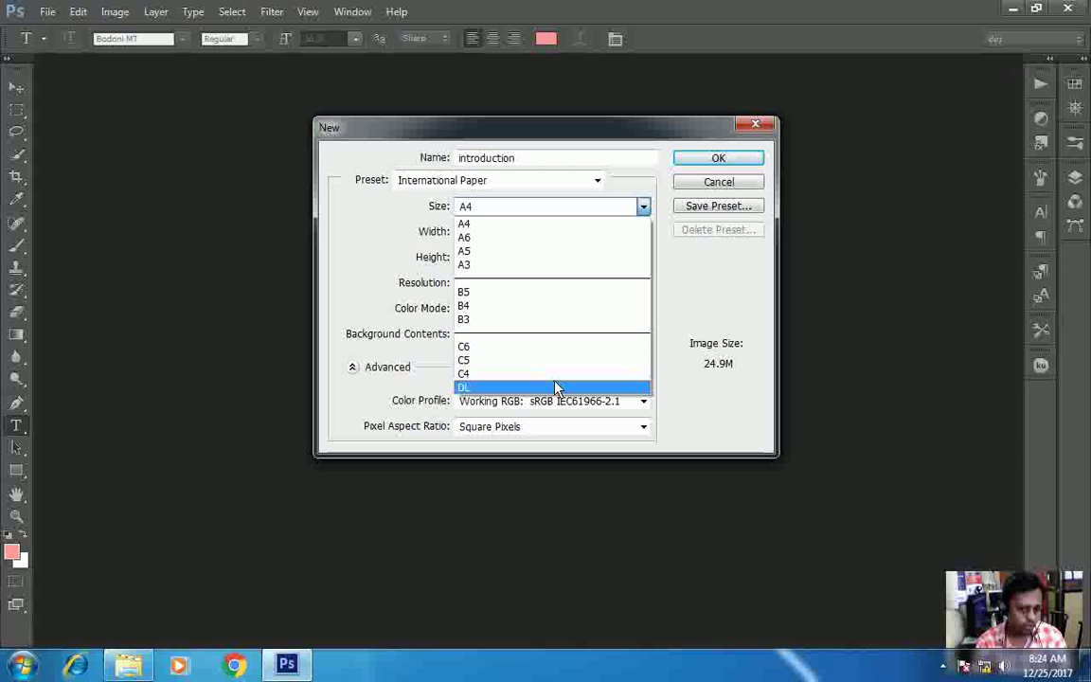
{"action": "left_click", "coordinate": [644, 209]}
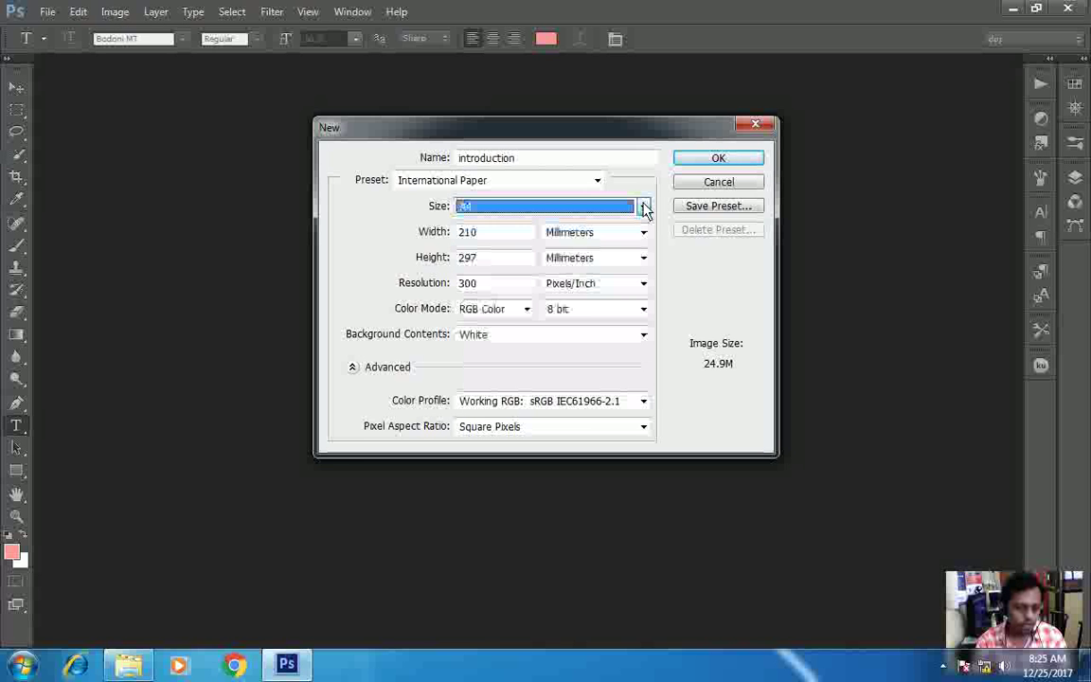
- Switch the preset to Photo, keeping Landscape 2 x 3 (3 × 2 inches, 300 ppi)
{"action": "left_click", "coordinate": [598, 182]}
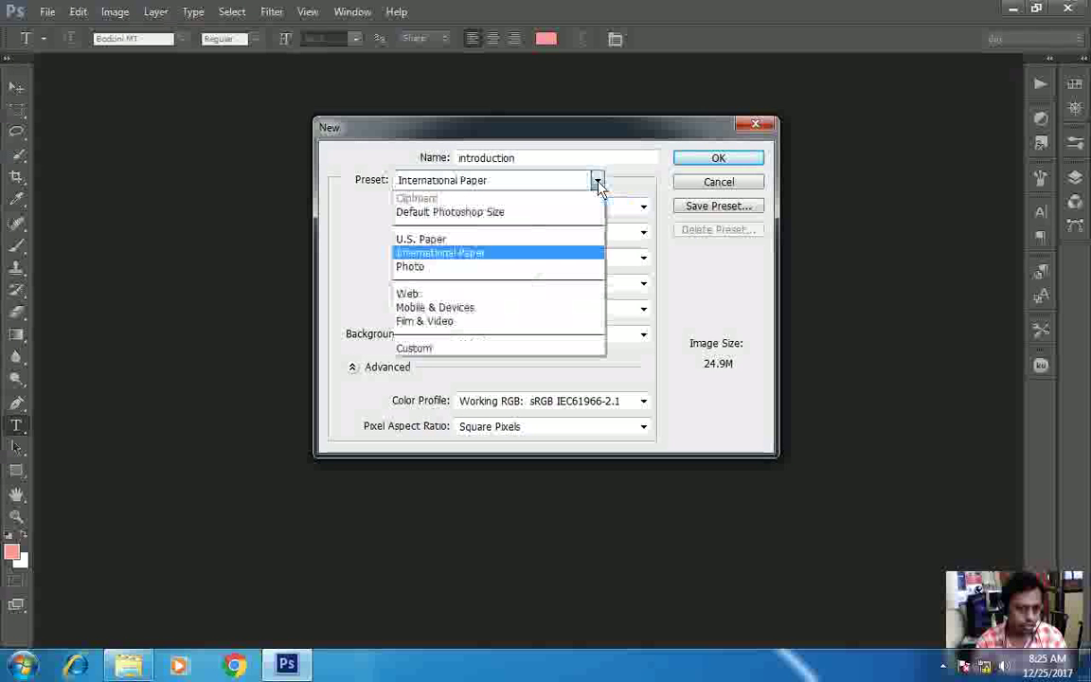
{"action": "left_click", "coordinate": [566, 271]}
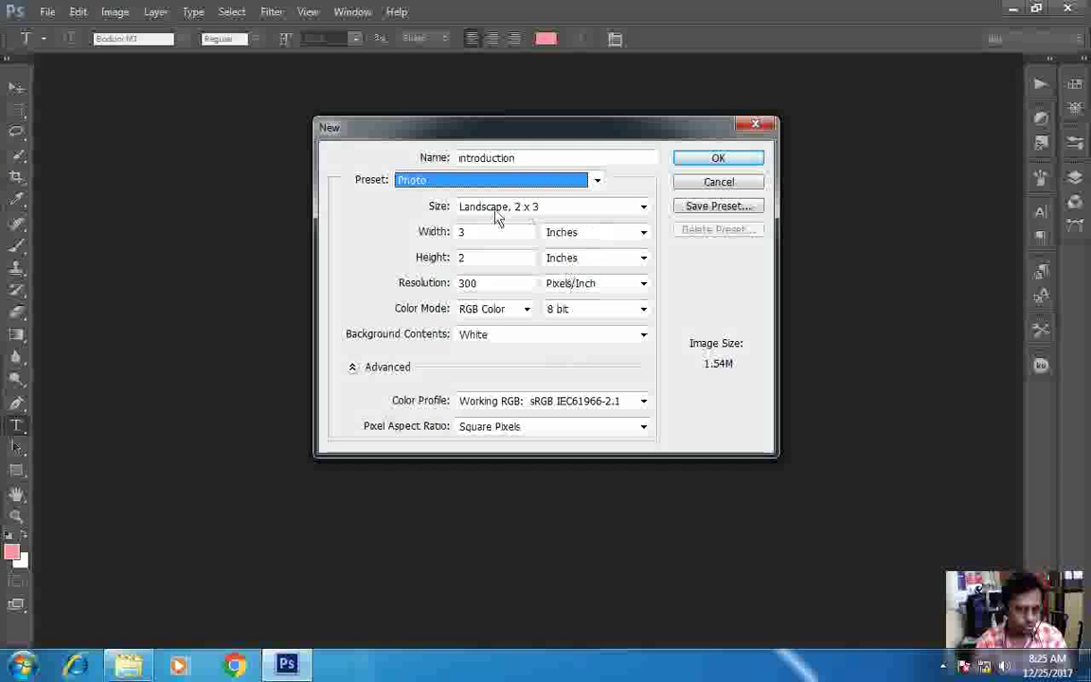
{"action": "left_click", "coordinate": [643, 208]}
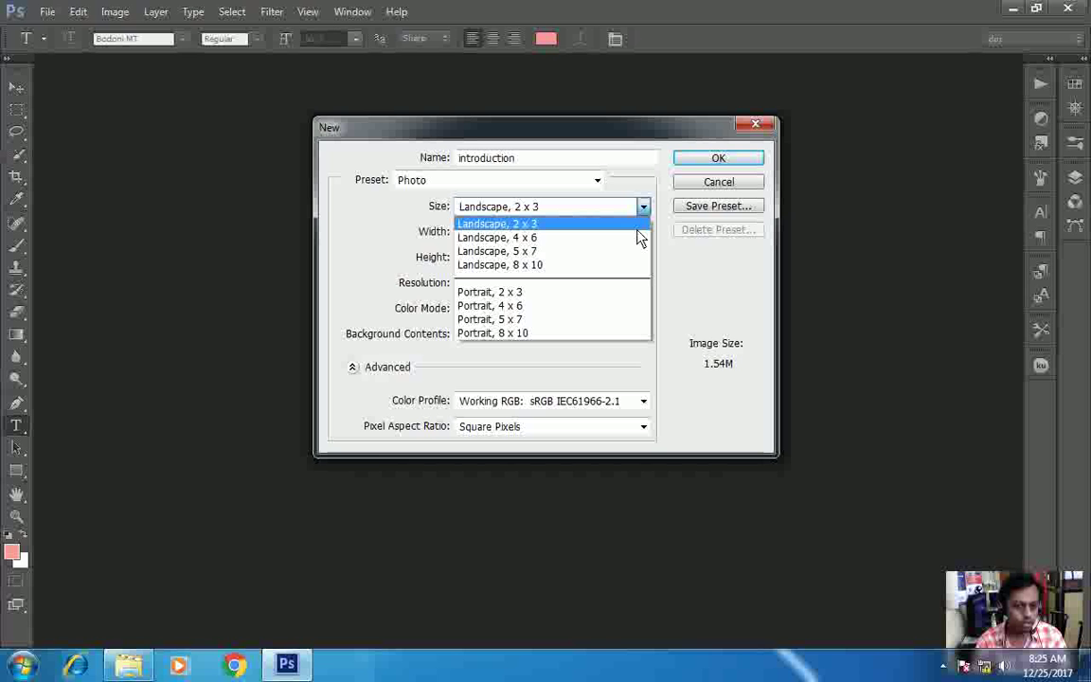
{"action": "left_click", "coordinate": [690, 256]}
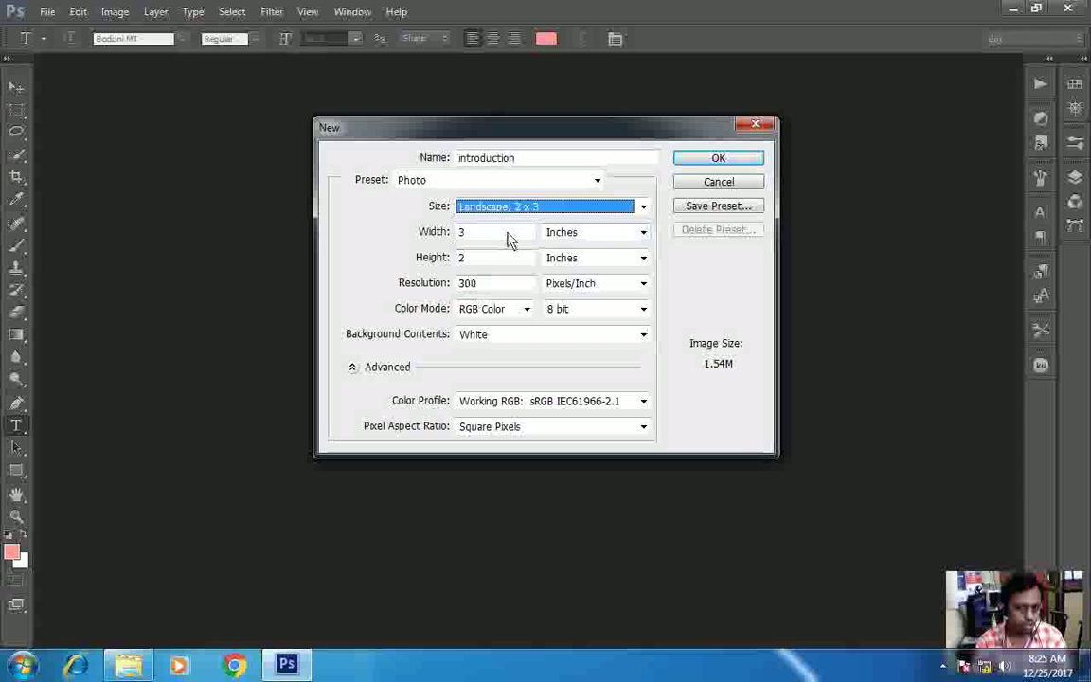
{"action": "left_click", "coordinate": [643, 207]}
{"action": "left_click", "coordinate": [643, 207]}
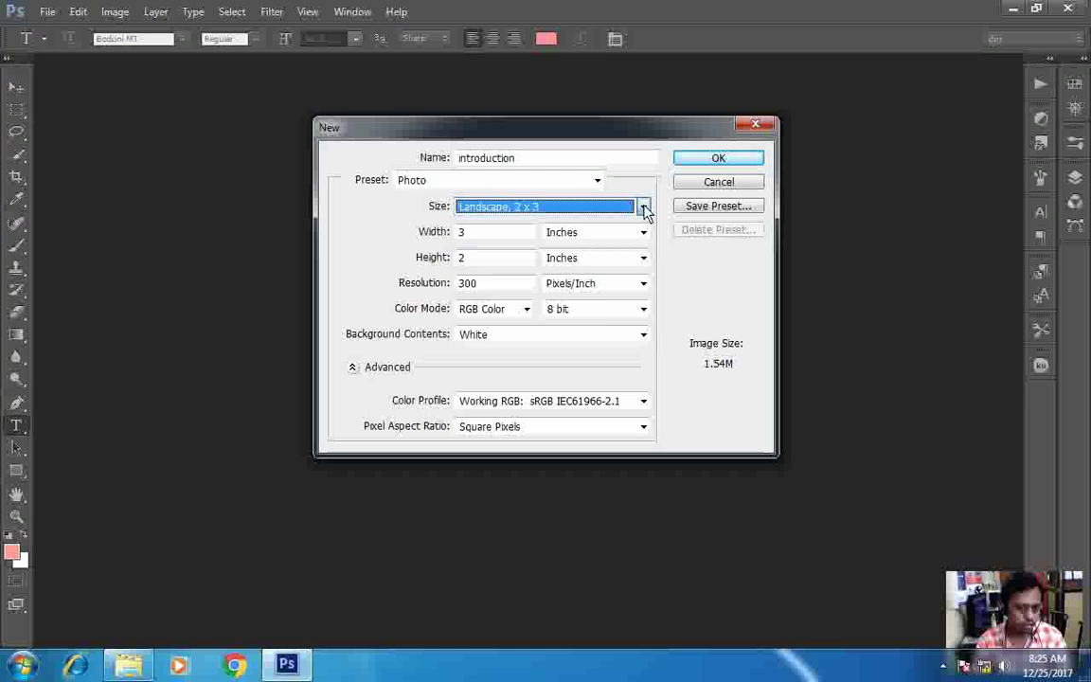
{"action": "left_click", "coordinate": [598, 181]}
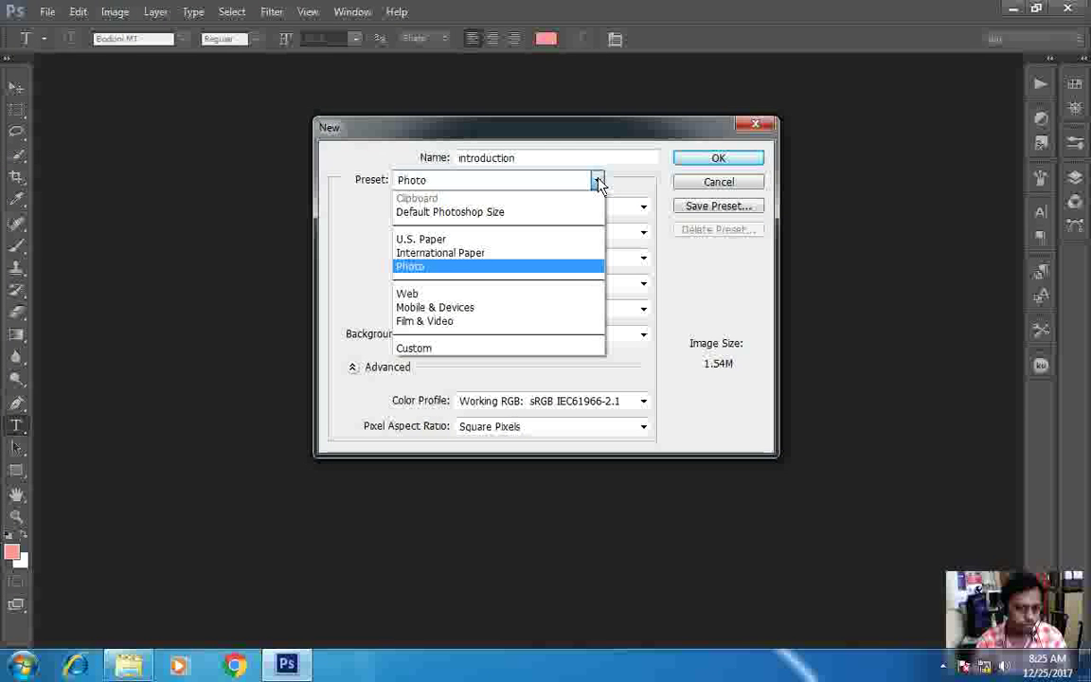
- Preview the Web (800 x 600) and Mobile & Devices (240 x 320) presets
{"action": "left_click", "coordinate": [577, 293]}
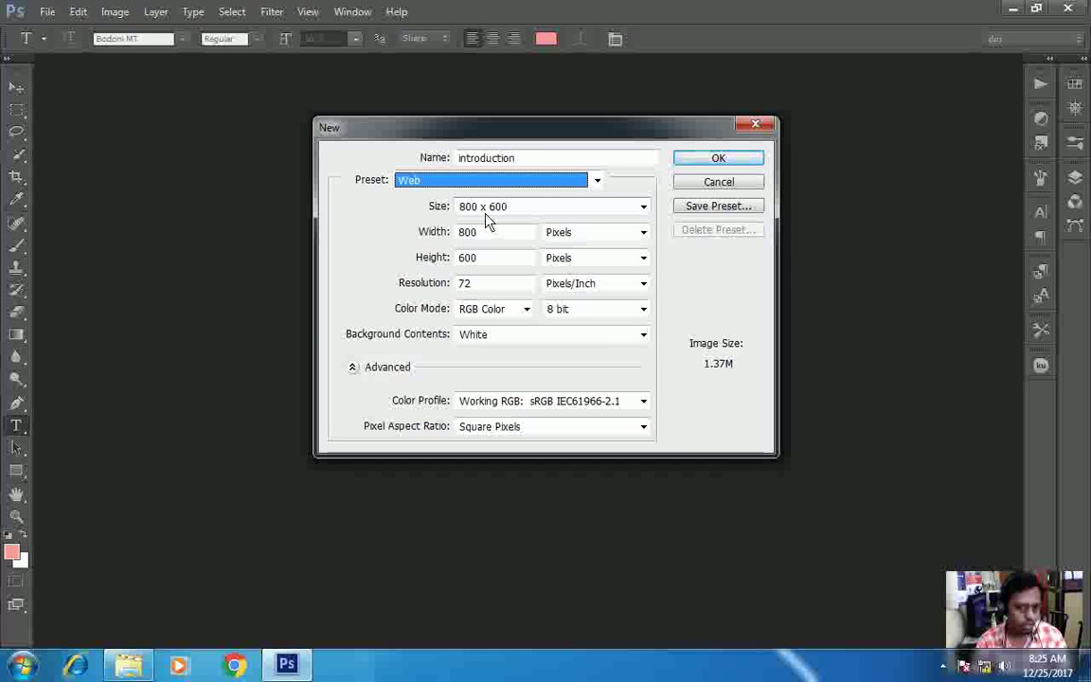
{"action": "left_click", "coordinate": [642, 208]}
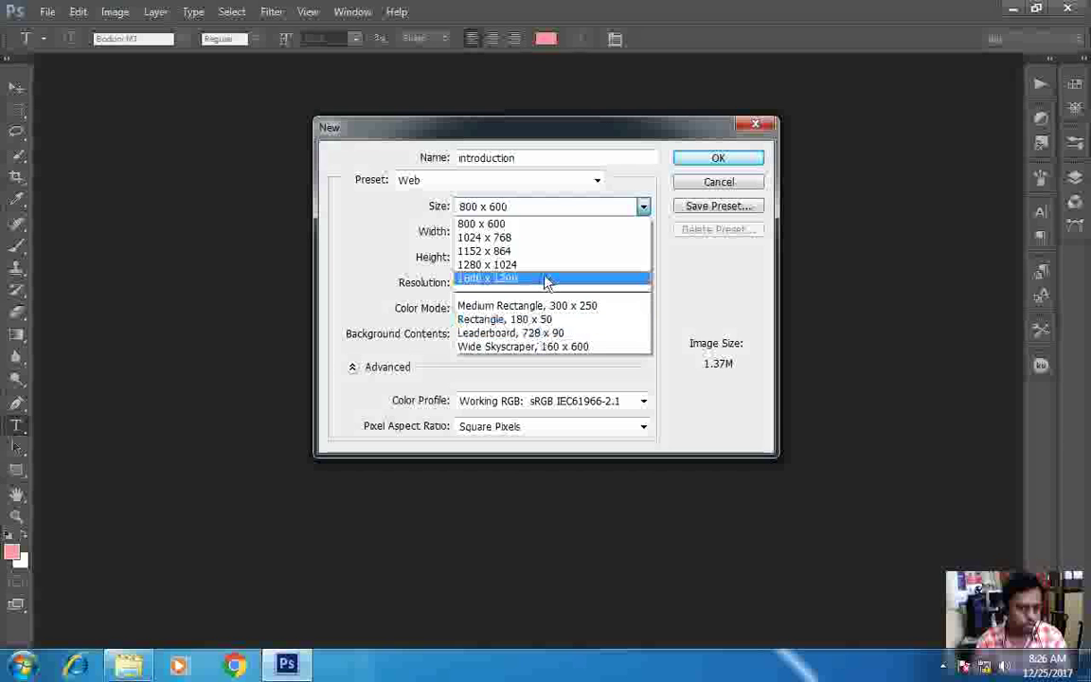
{"action": "left_click", "coordinate": [643, 207]}
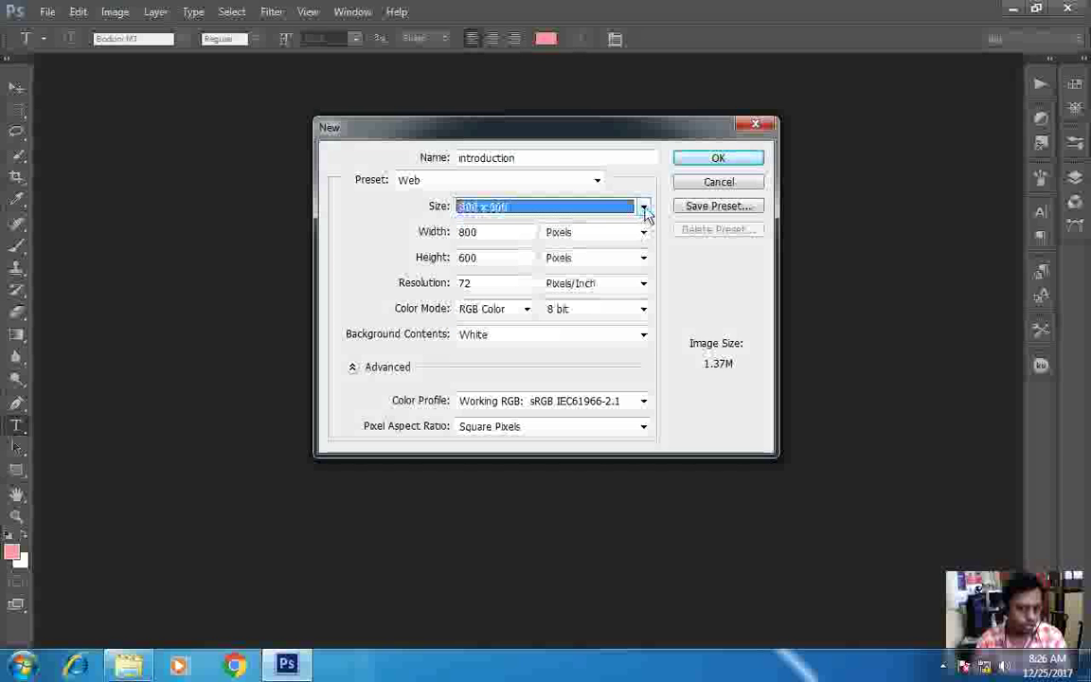
{"action": "left_click", "coordinate": [601, 184]}
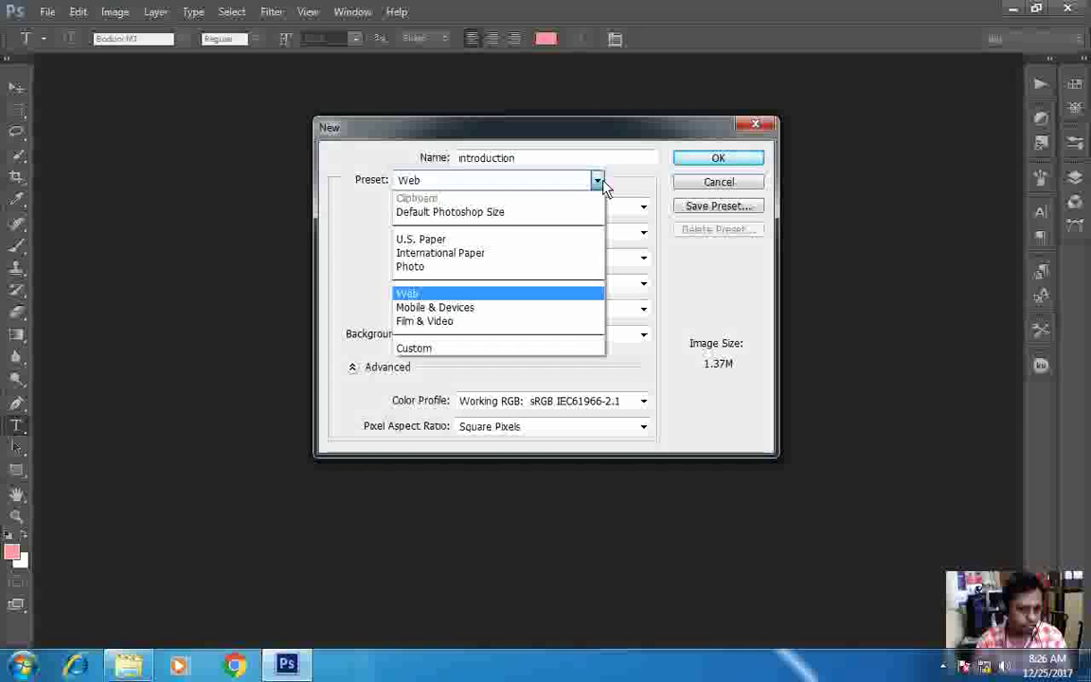
{"action": "left_click", "coordinate": [545, 312]}
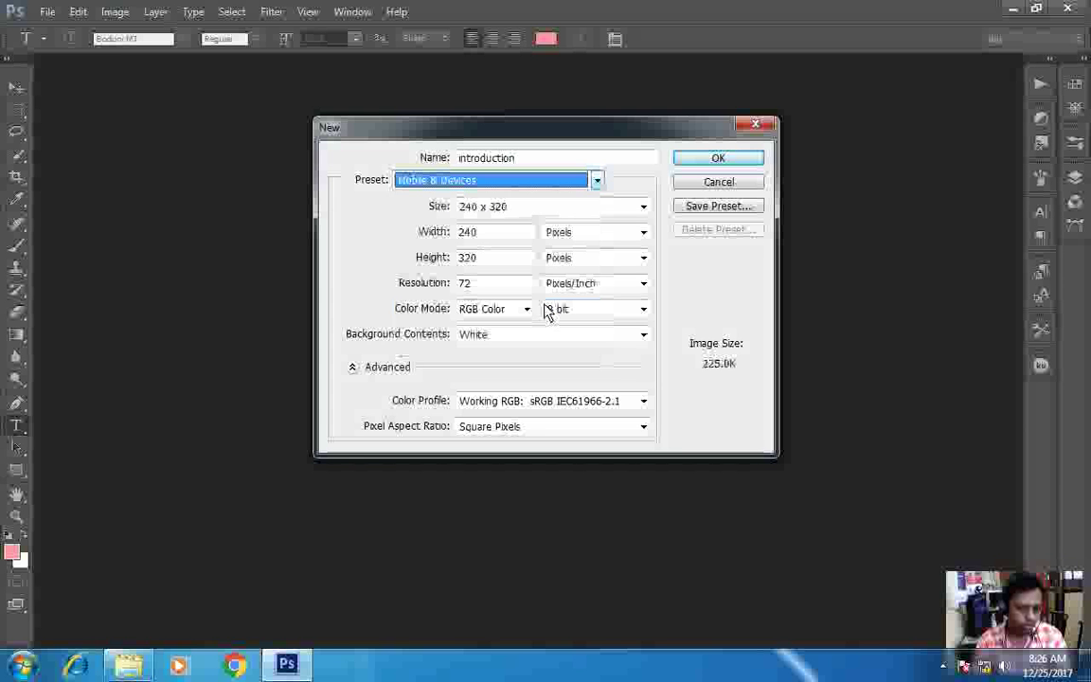
{"action": "left_click", "coordinate": [609, 207]}
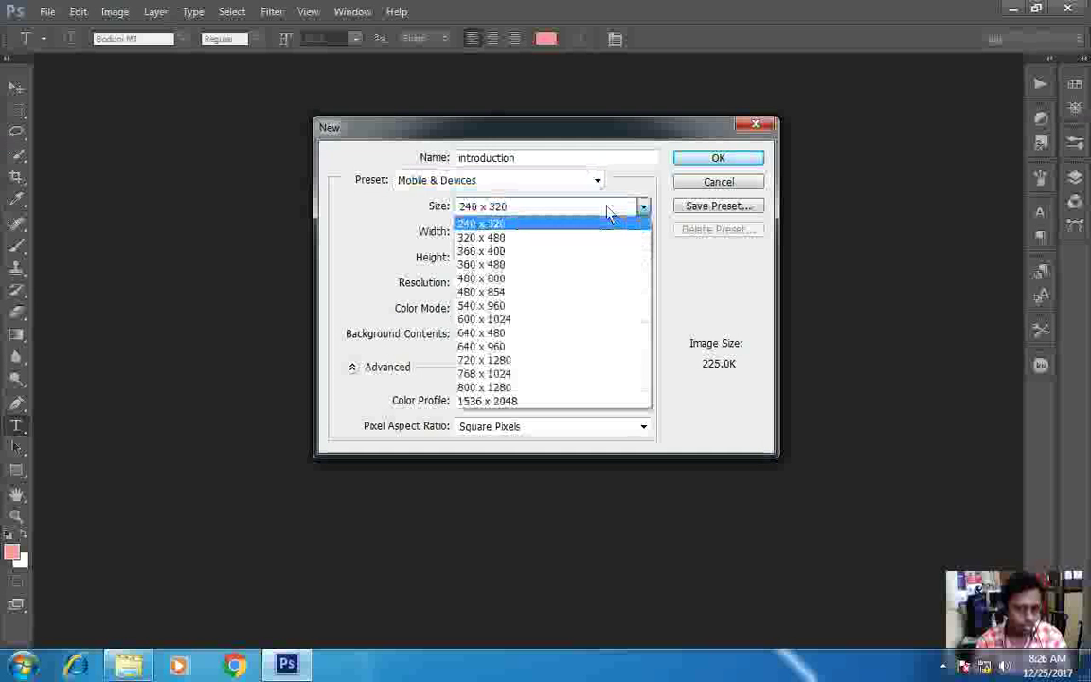
{"action": "left_click", "coordinate": [609, 207]}
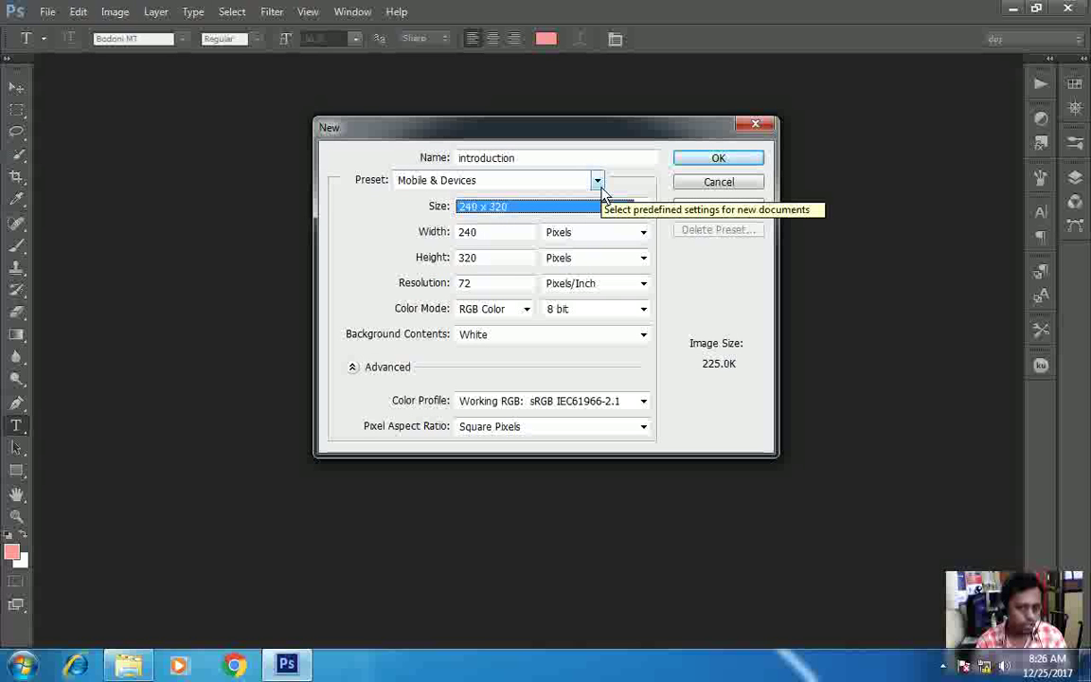
- Try Film & Video (NTSC DV), then settle on Default Photoshop Size, 7 × 5 inches
{"action": "left_click", "coordinate": [599, 187]}
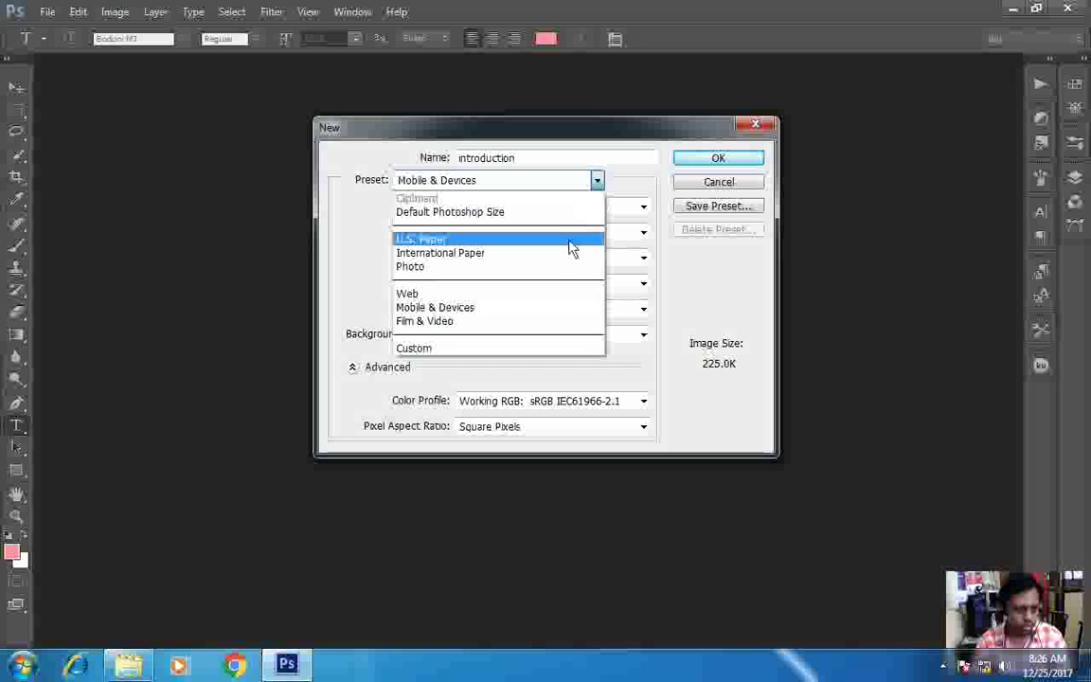
{"action": "left_click", "coordinate": [558, 321]}
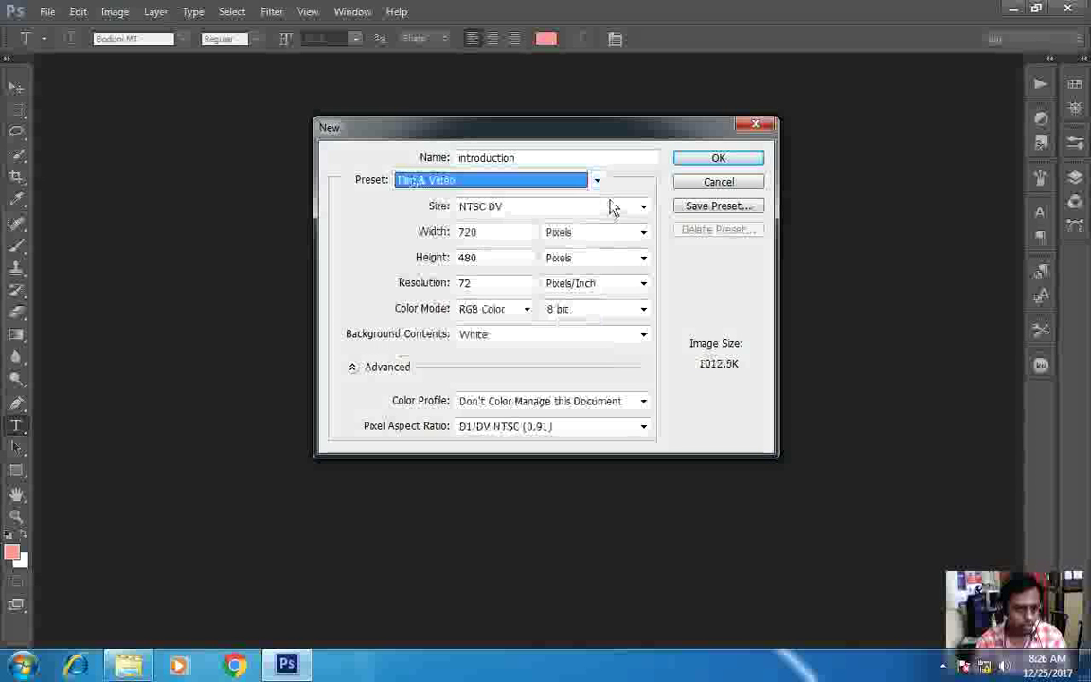
{"action": "left_click", "coordinate": [626, 212]}
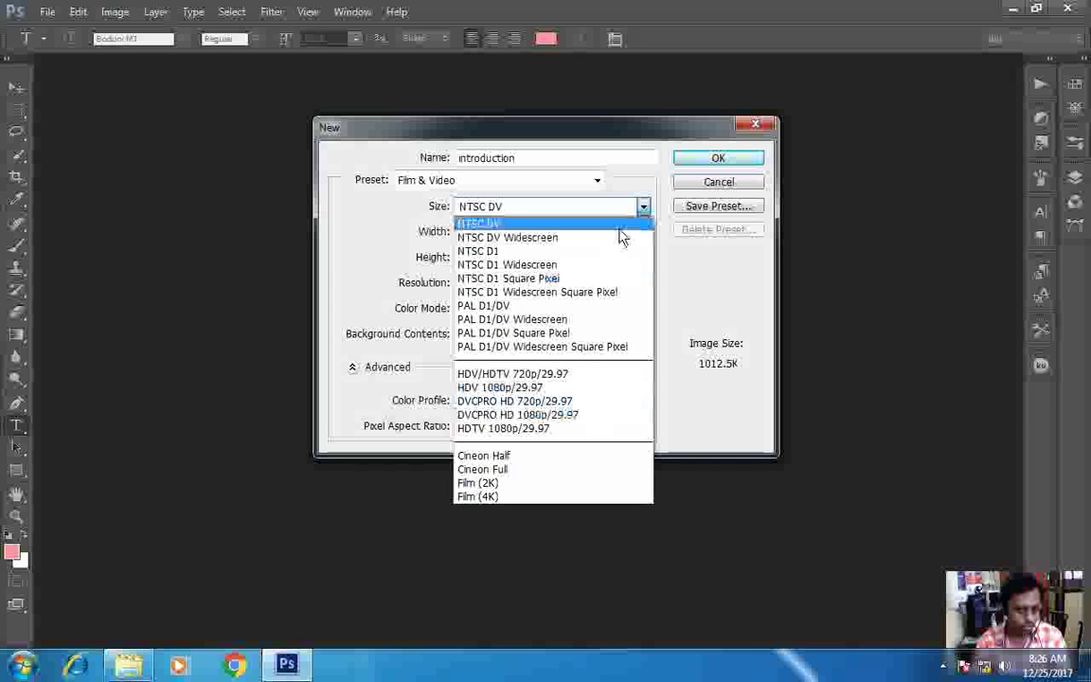
{"action": "left_click", "coordinate": [620, 229]}
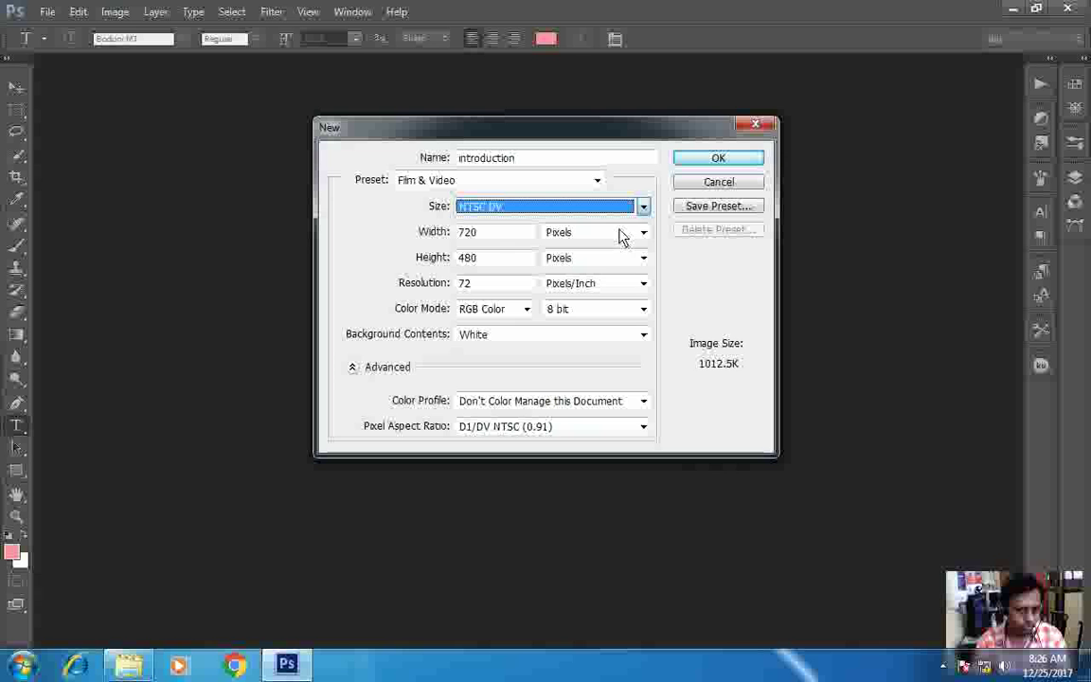
{"action": "left_click", "coordinate": [595, 185]}
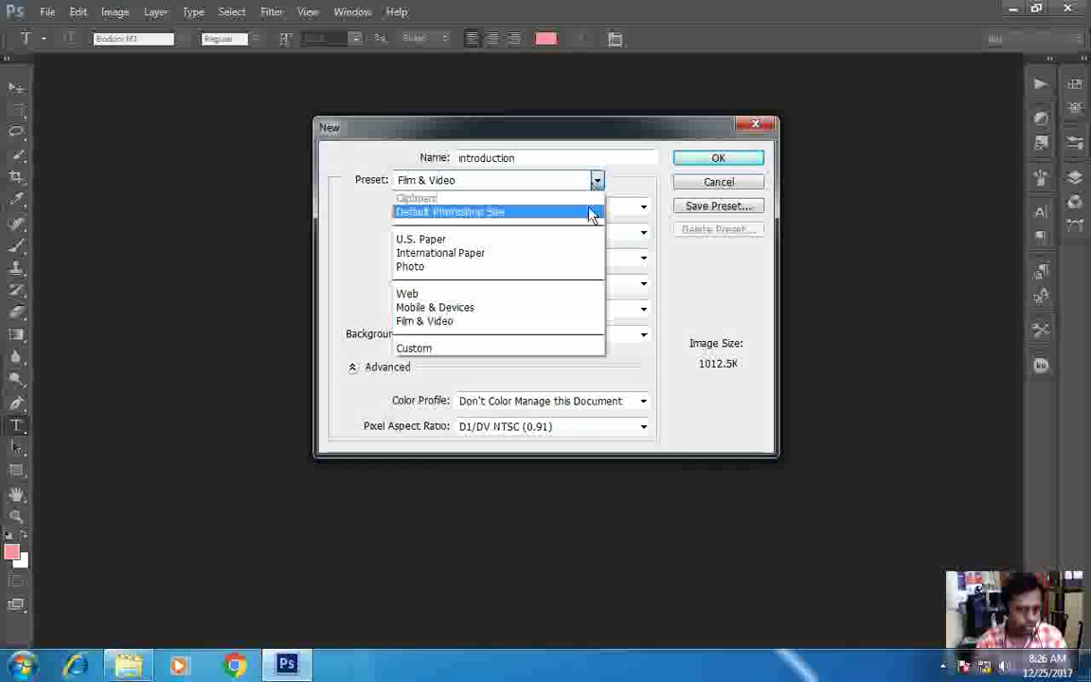
{"action": "left_click", "coordinate": [589, 212]}
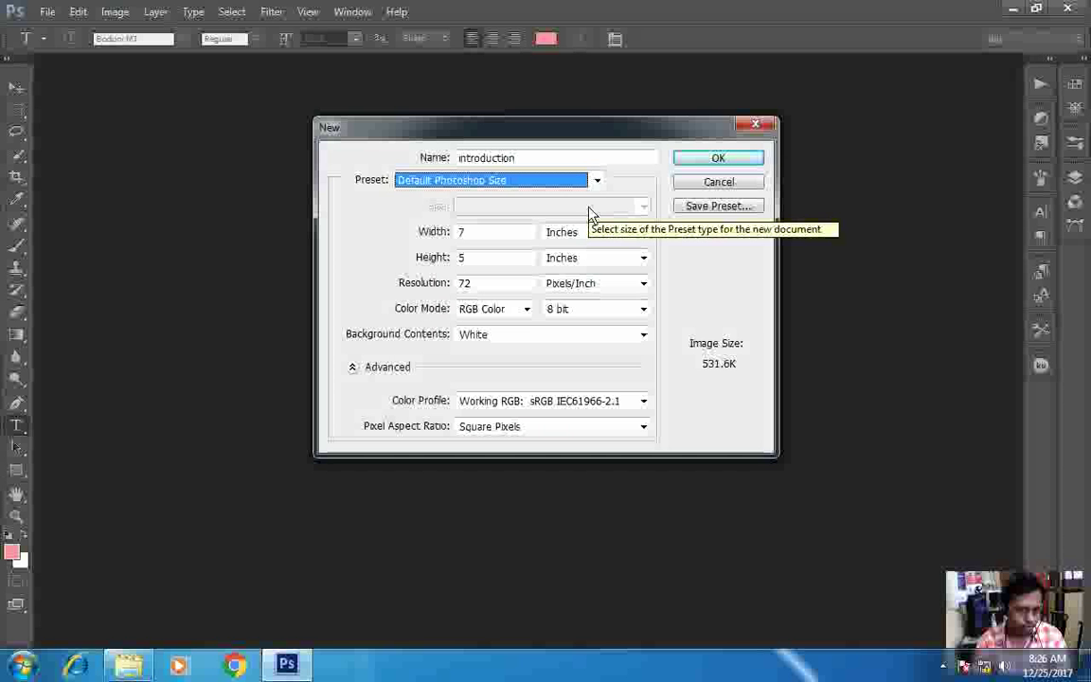
- Create the introduction document, make pure red the foreground colour, and reset the pasteboard to gray
{"action": "left_click", "coordinate": [692, 162]}
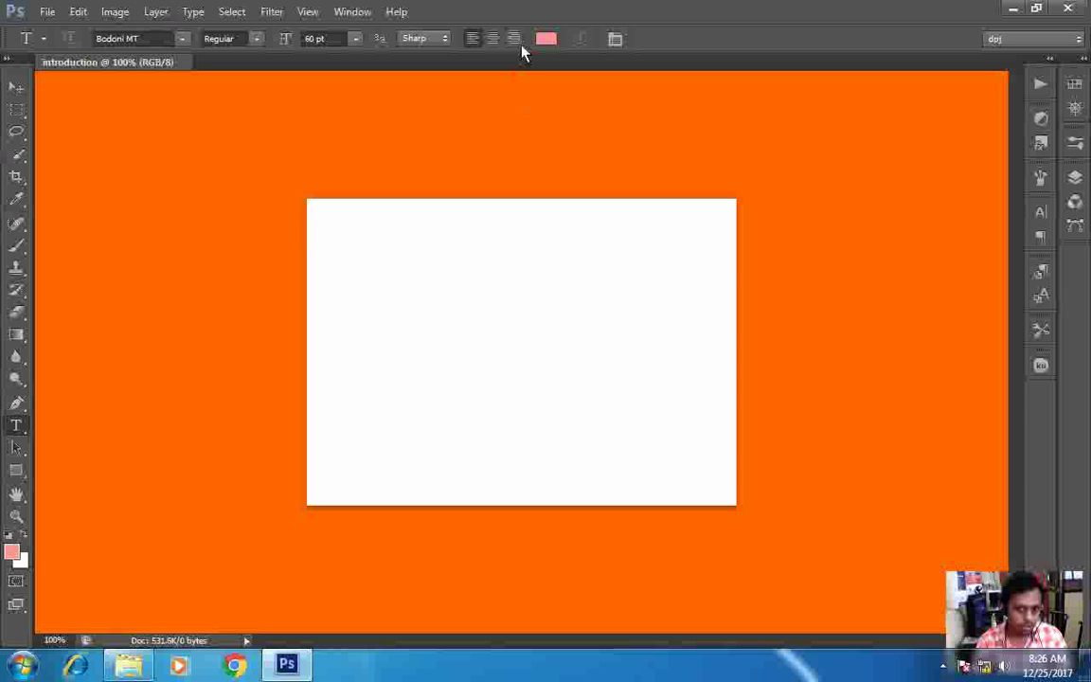
{"action": "left_click", "coordinate": [12, 554]}
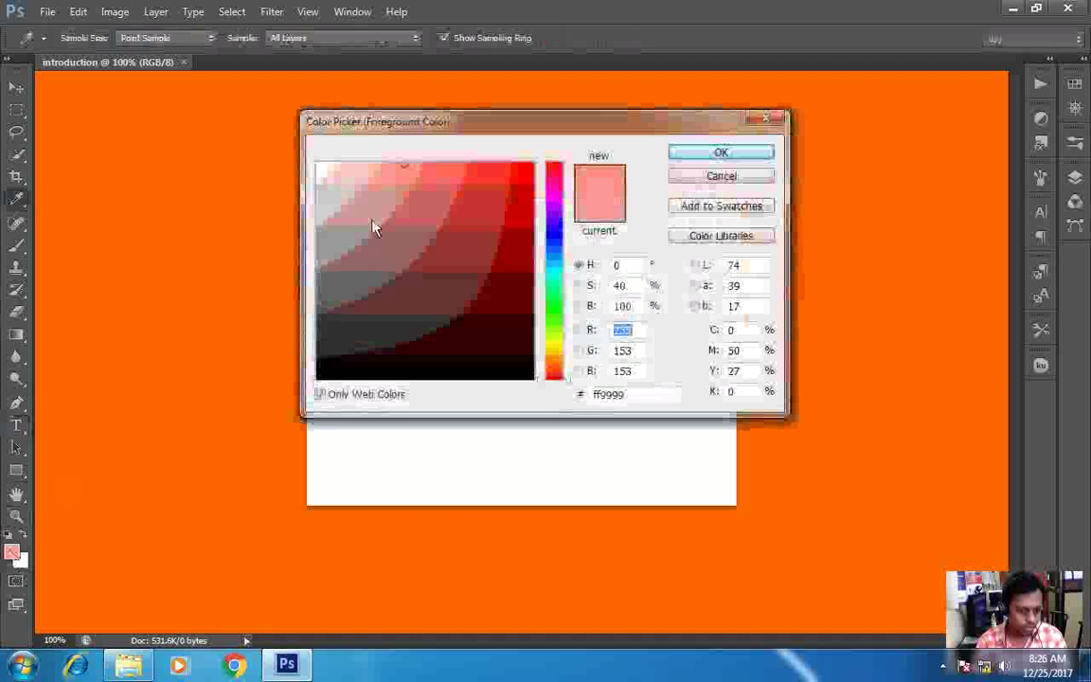
{"action": "left_click", "coordinate": [528, 172]}
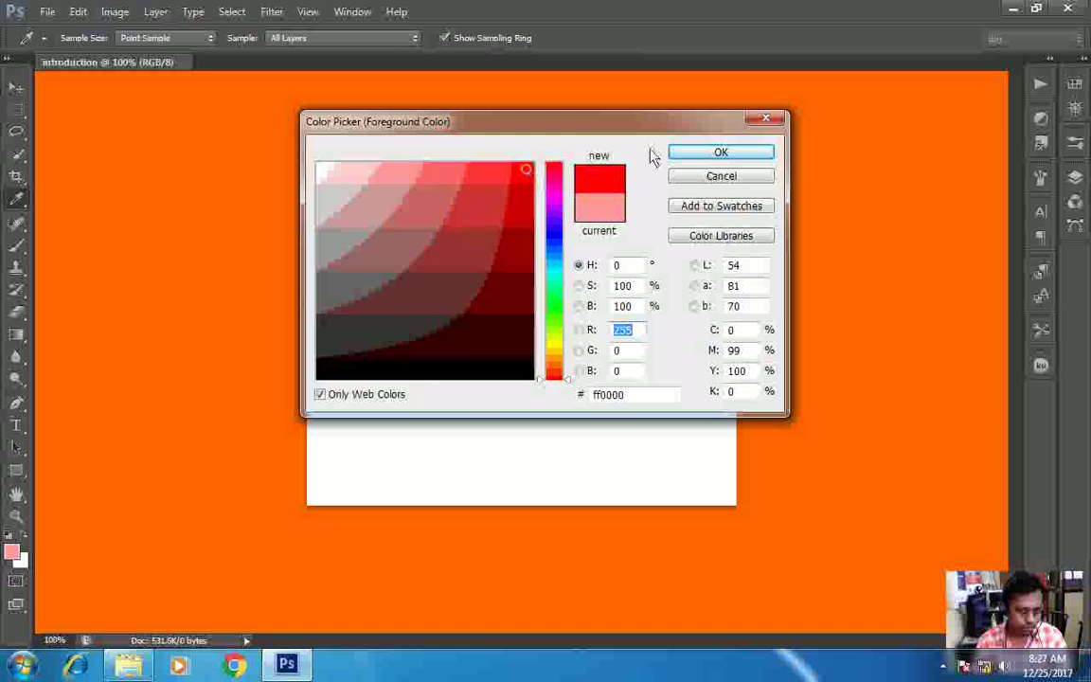
{"action": "left_click", "coordinate": [694, 153]}
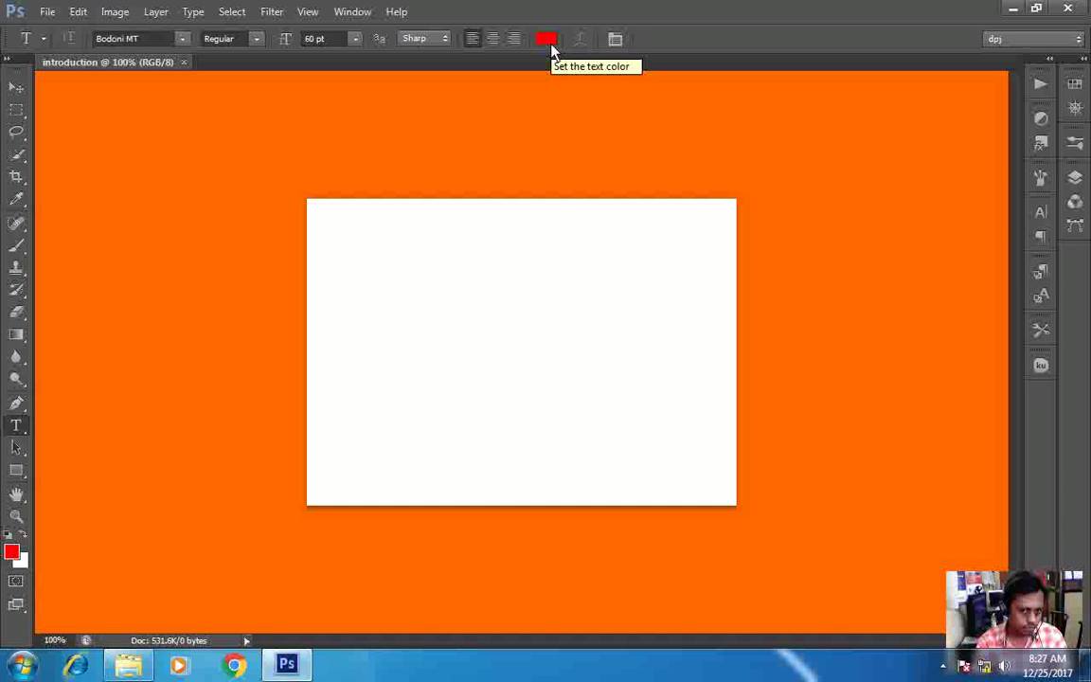
{"action": "right_click", "coordinate": [491, 140]}
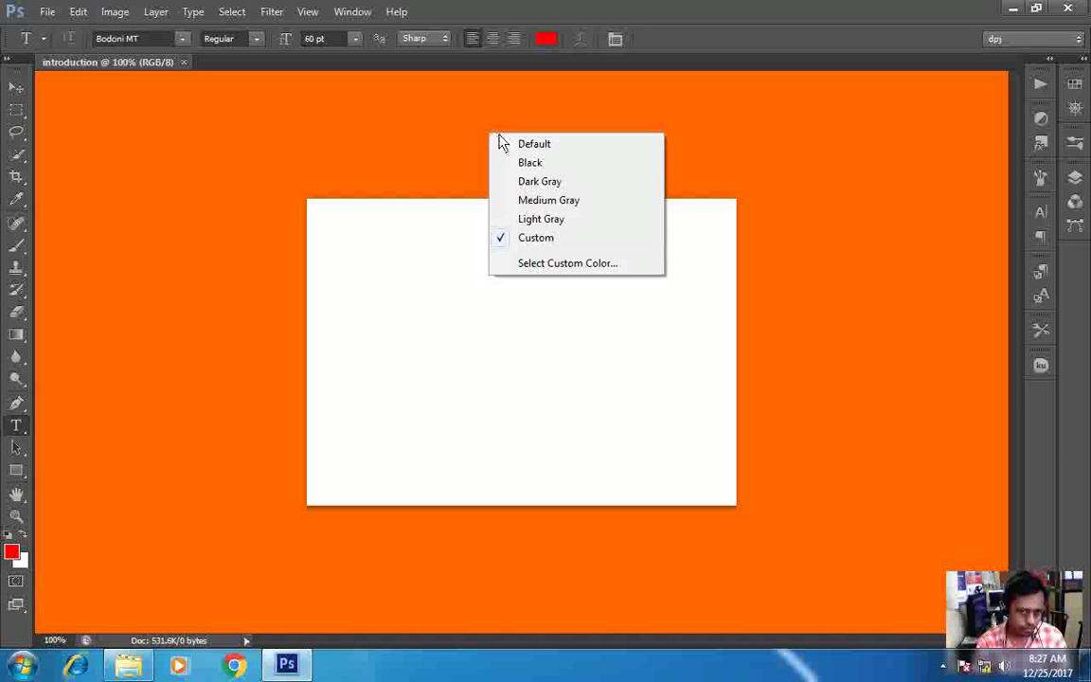
{"action": "left_click", "coordinate": [508, 146]}
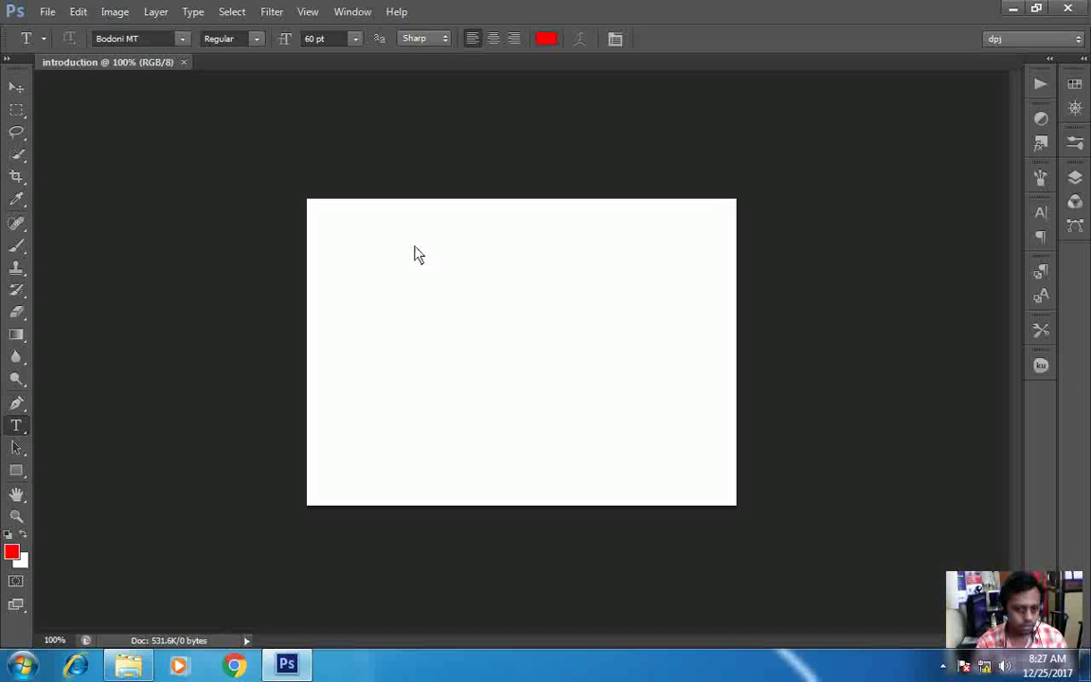
- Draw a paragraph text box near the canvas top and type 'welcome to vidisha infotech'
{"action": "left_click_drag", "start_coordinate": [339, 217], "coordinate": [725, 325]}
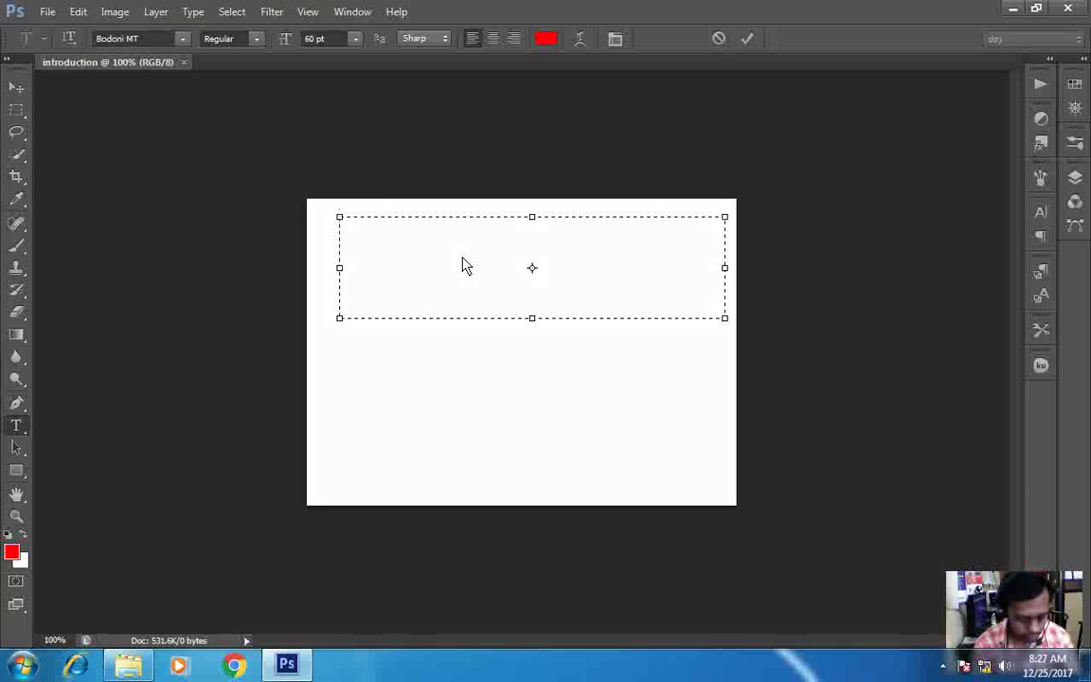
{"action": "type", "text": "welco"}
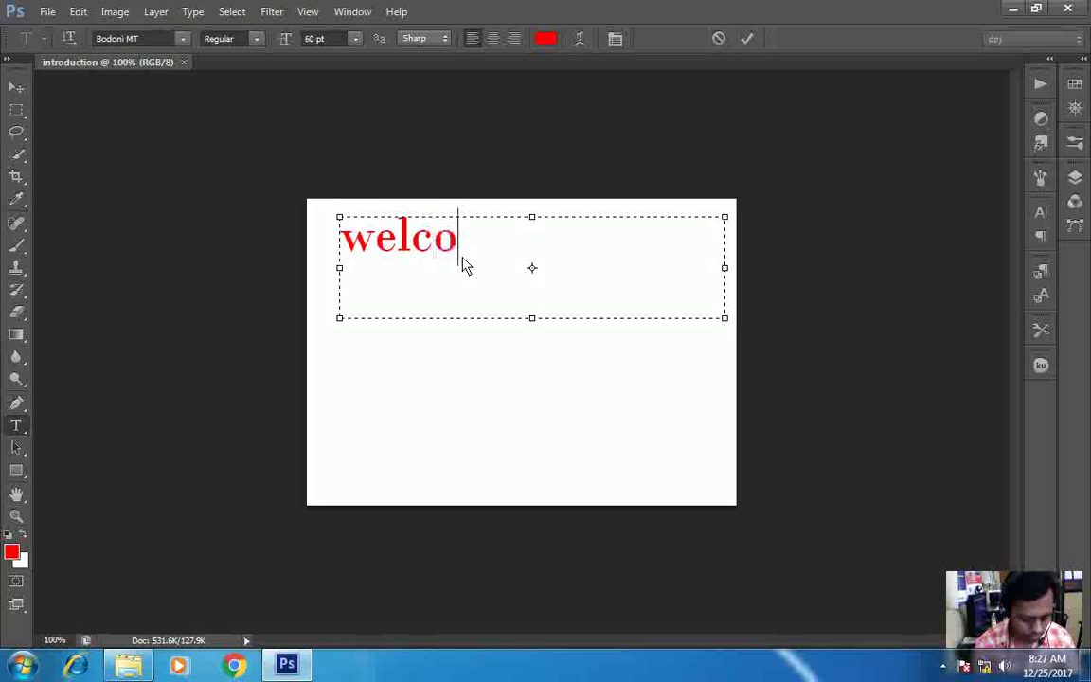
{"action": "type", "text": "me "}
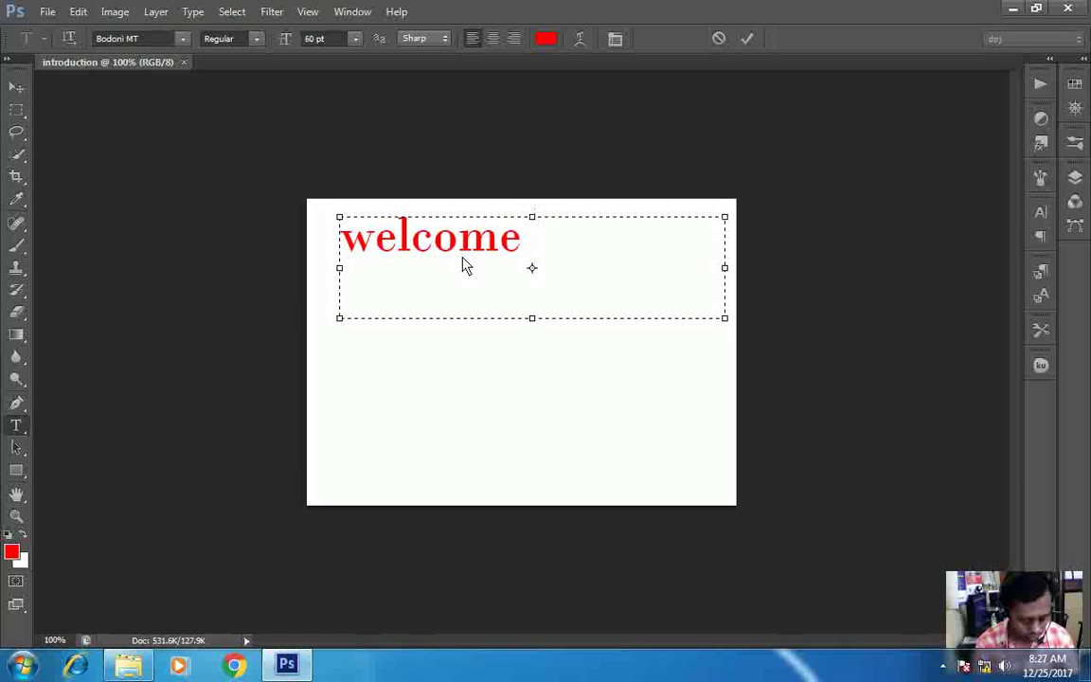
{"action": "type", "text": "to vid"}
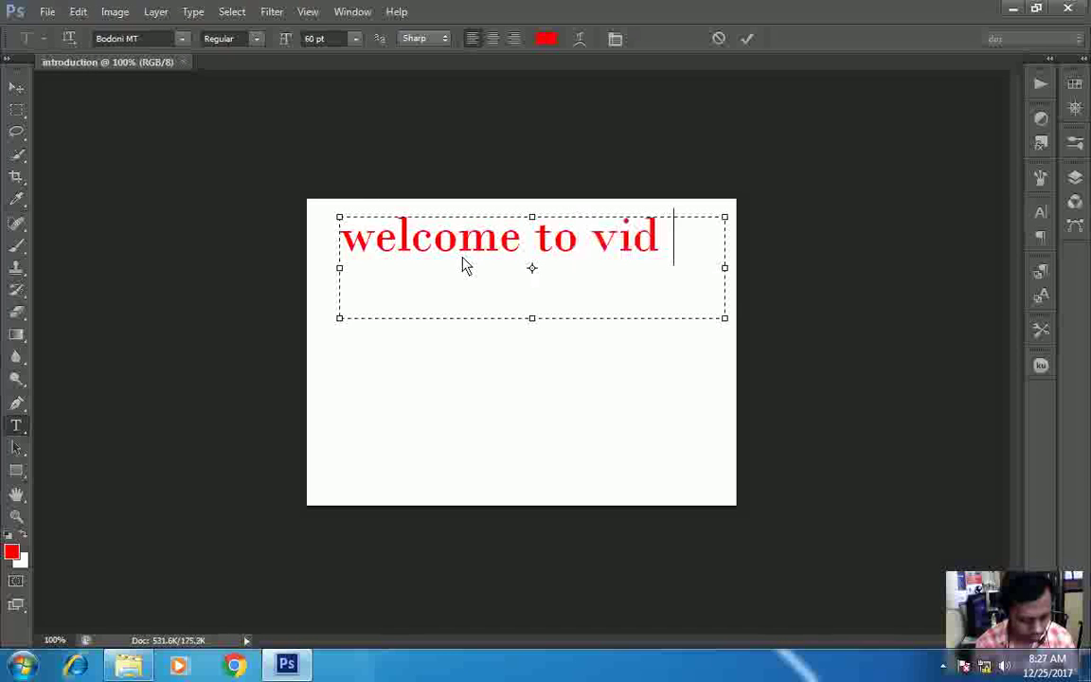
{"action": "type", "text": "isha infot"}
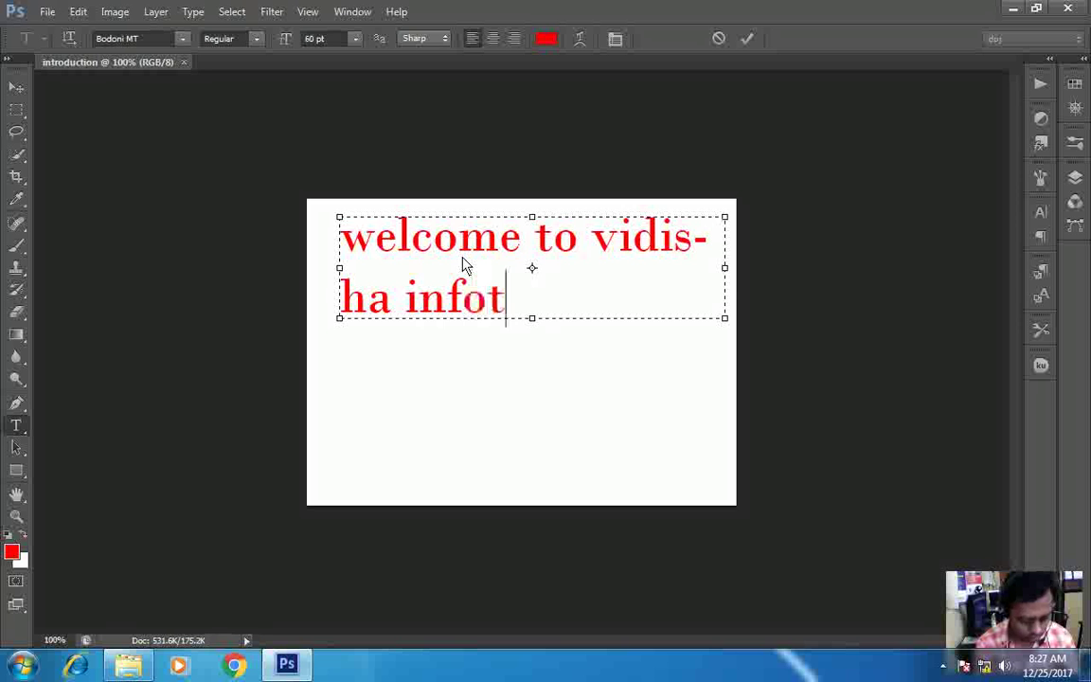
{"action": "type", "text": "ech"}
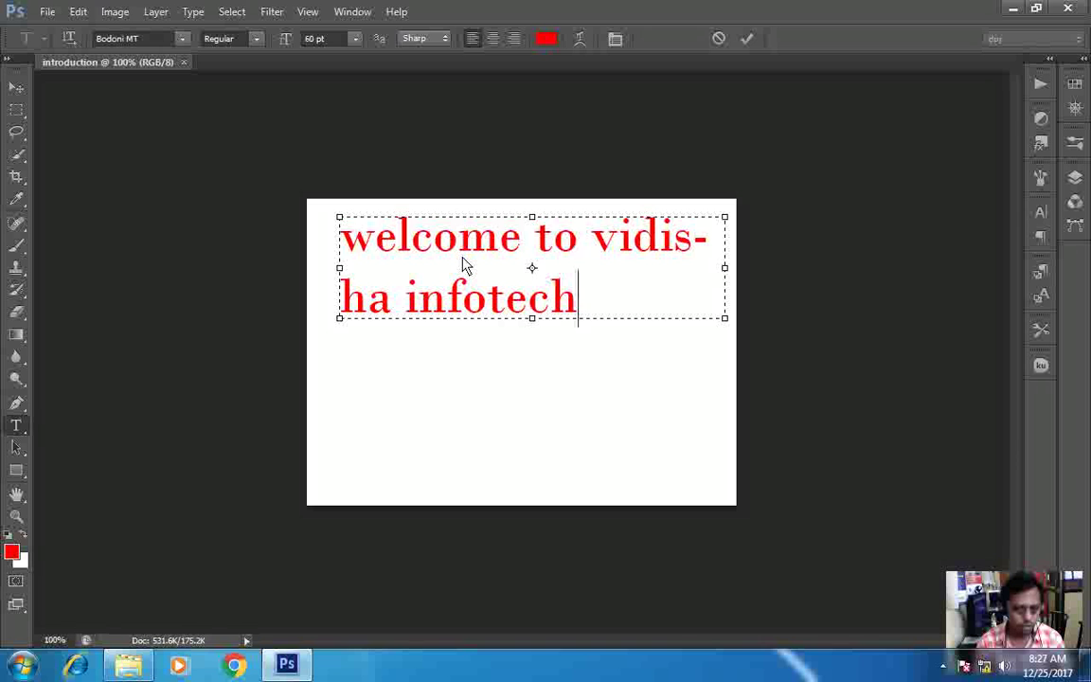
- Commit the 'welcome to vidisha infotech' text and save the document as introduction.psd in Photoshop format
{"action": "left_click", "coordinate": [14, 89]}
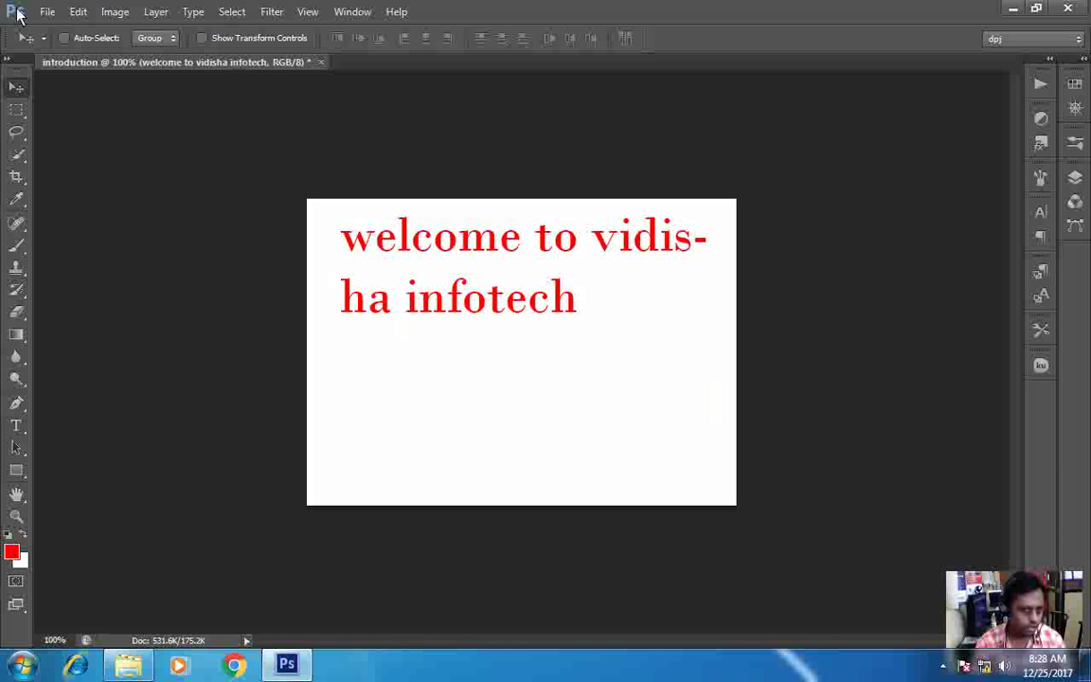
{"action": "left_click", "coordinate": [60, 14]}
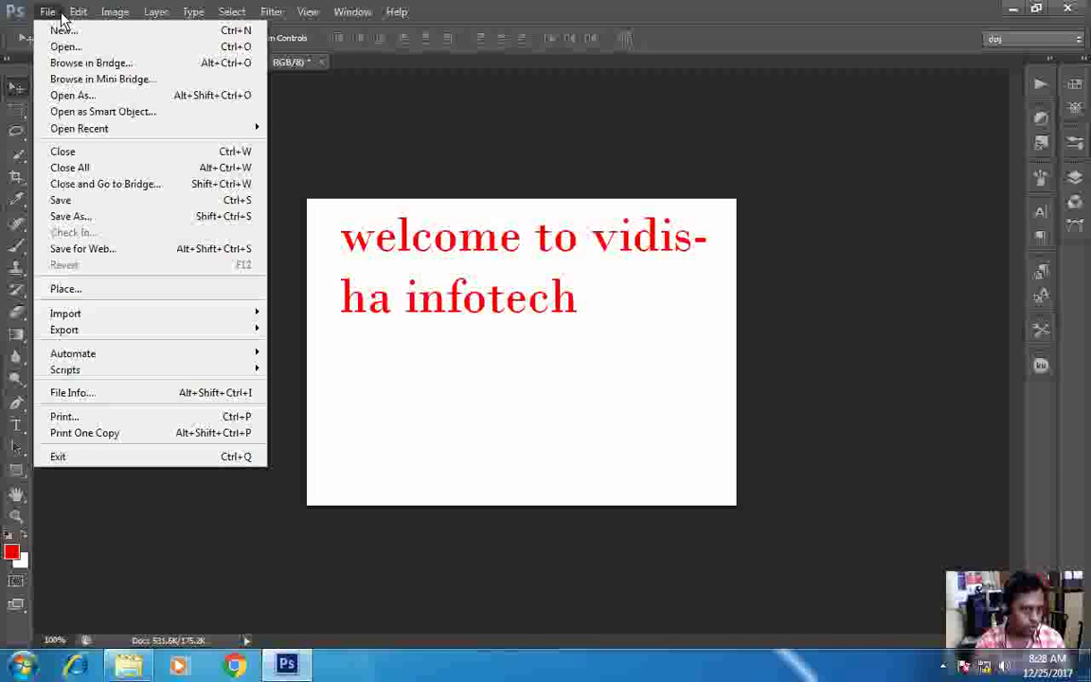
{"action": "left_click", "coordinate": [99, 204]}
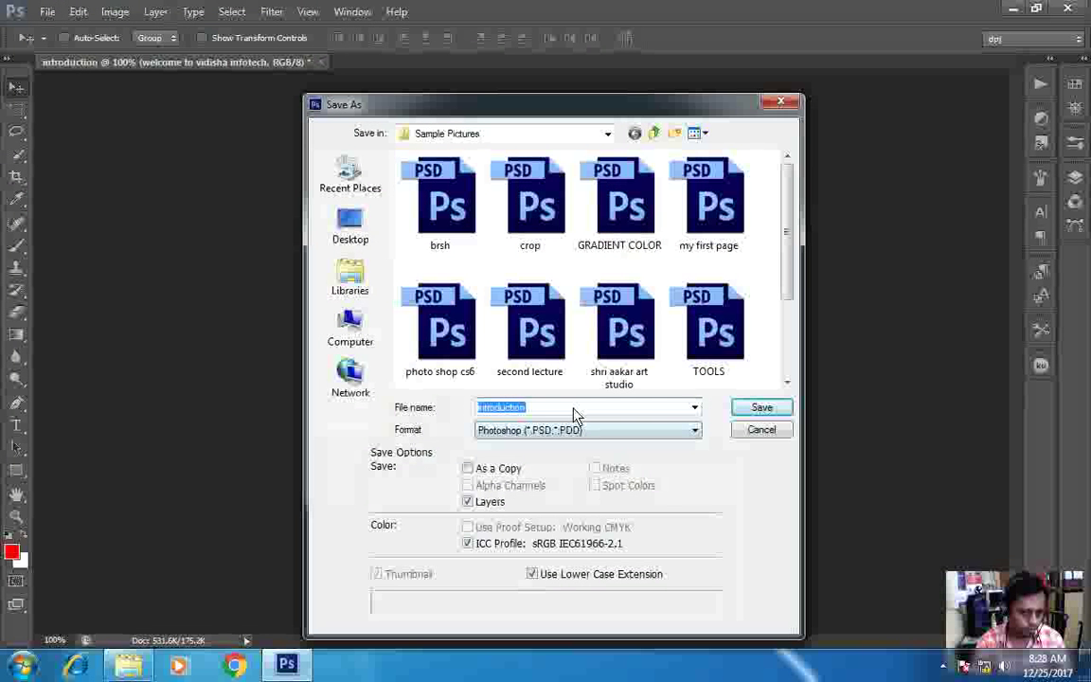
{"action": "left_click", "coordinate": [757, 411]}
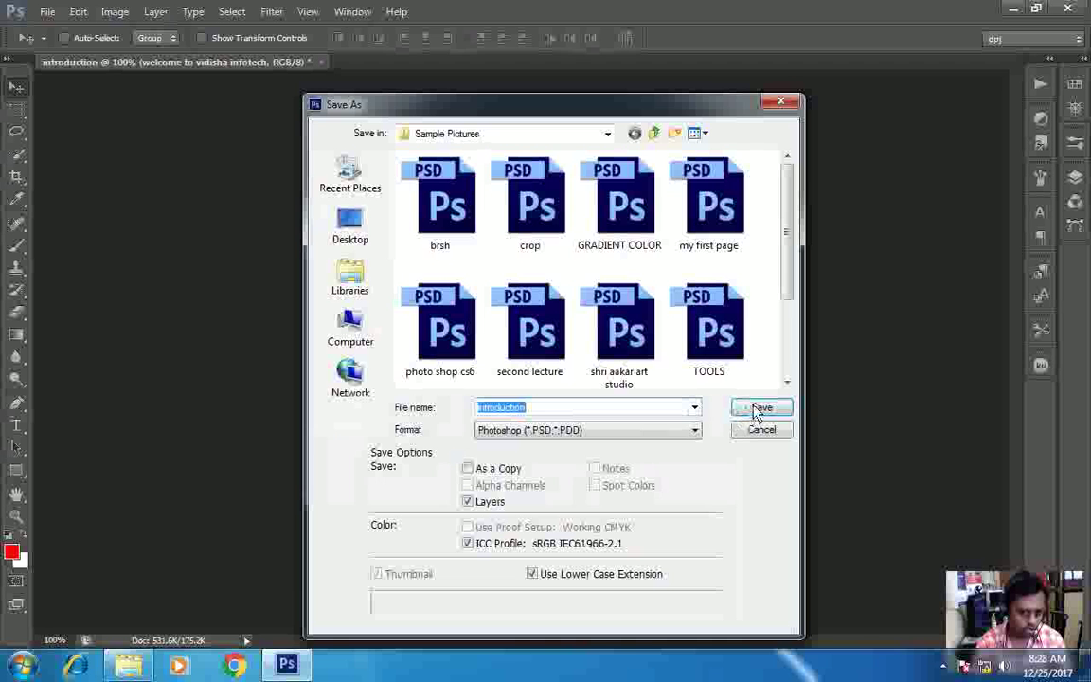
{"action": "left_click", "coordinate": [682, 437]}
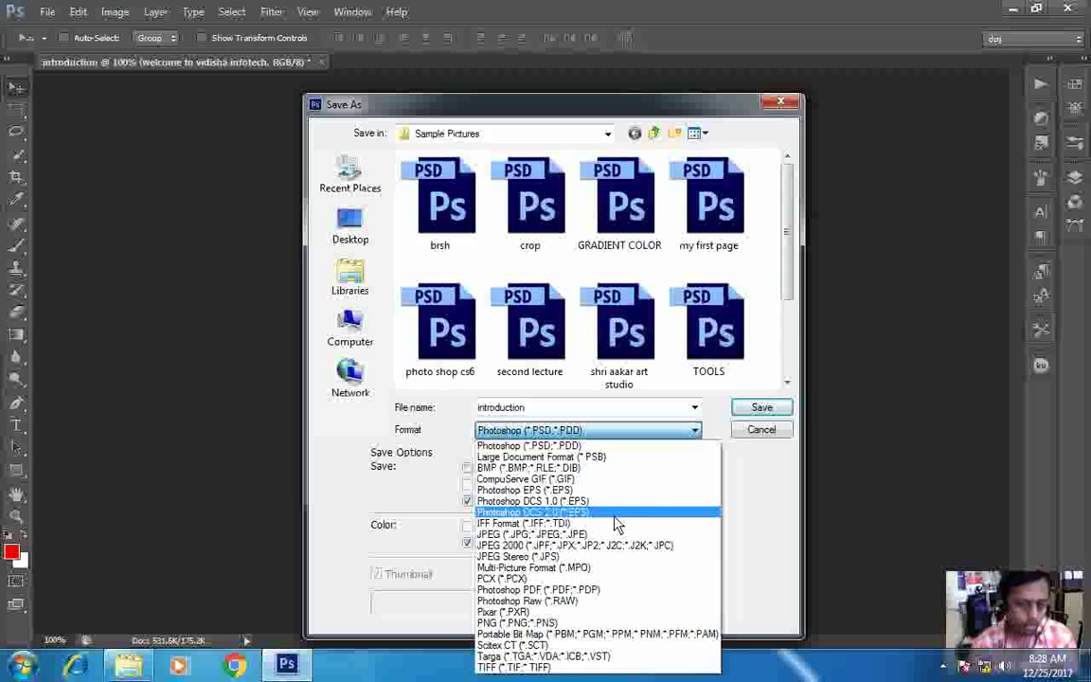
{"action": "left_click", "coordinate": [778, 417]}
{"action": "left_click", "coordinate": [778, 411]}
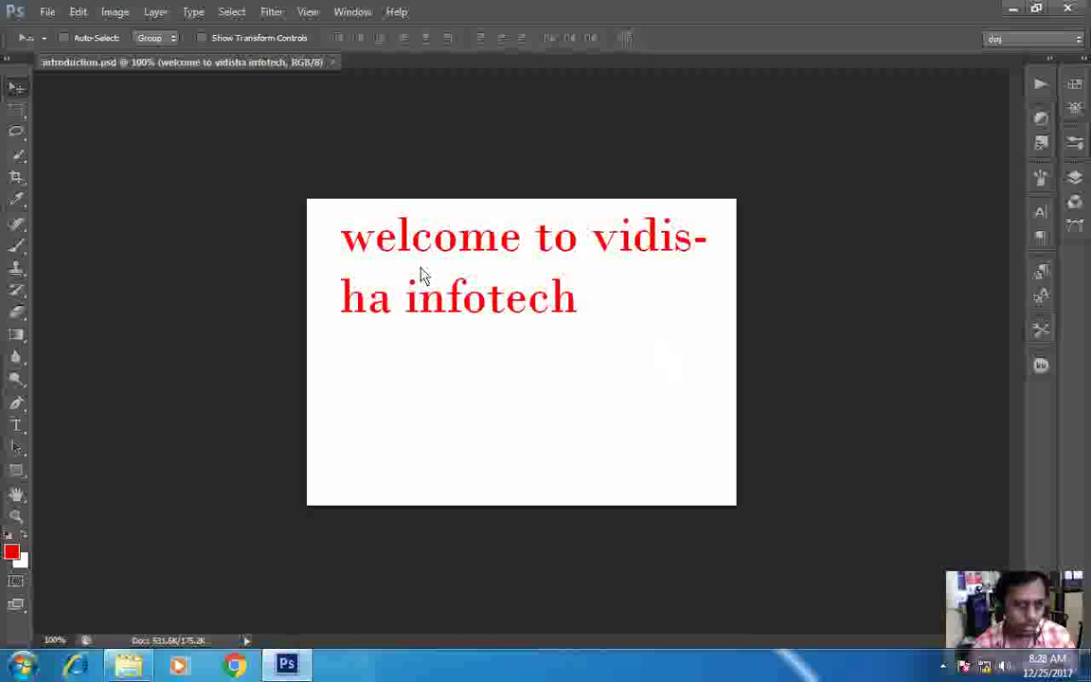
- Save a JPEG copy named introduction.jpg, accepting High quality in JPEG Options
{"action": "left_click", "coordinate": [49, 12]}
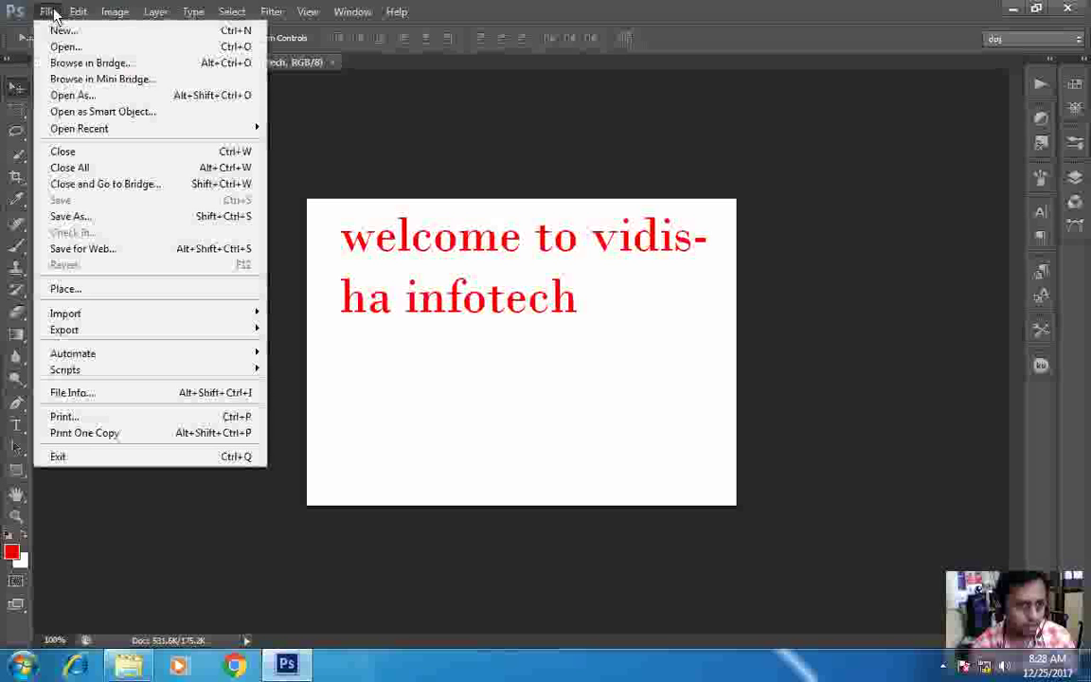
{"action": "left_click", "coordinate": [119, 221]}
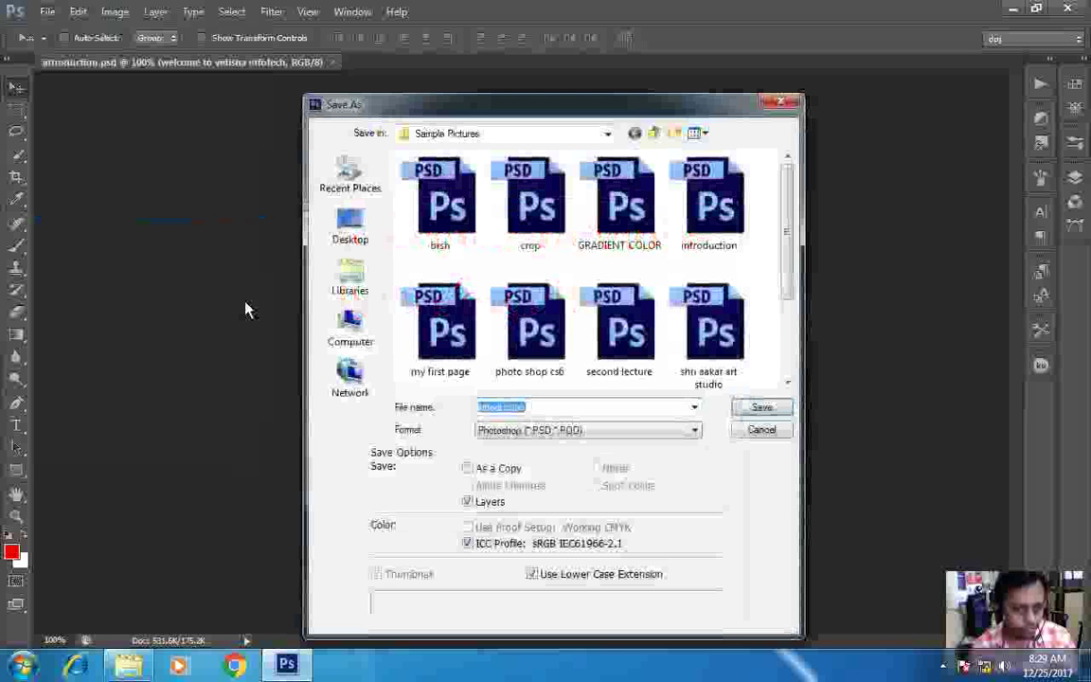
{"action": "left_click", "coordinate": [544, 408]}
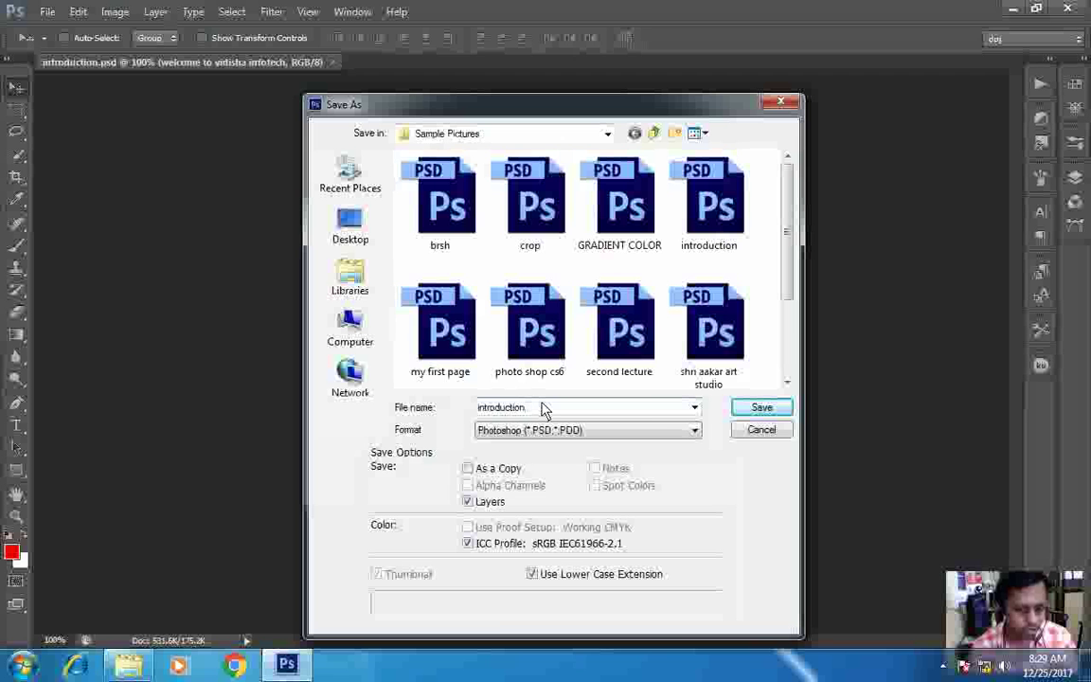
{"action": "left_click", "coordinate": [694, 431]}
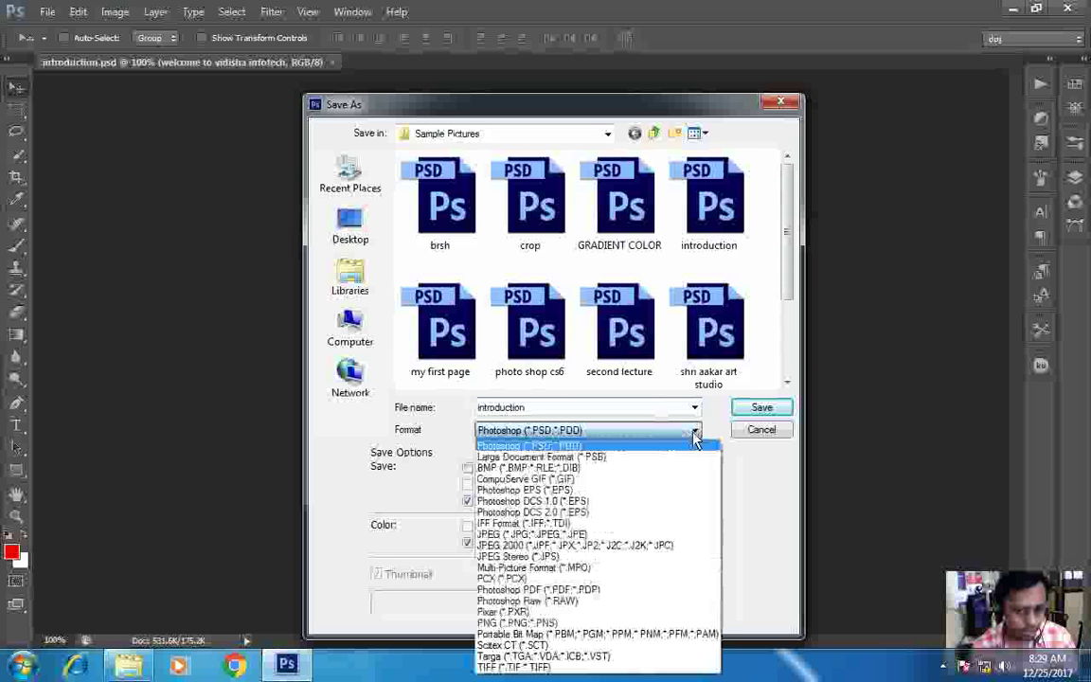
{"action": "left_click", "coordinate": [615, 537]}
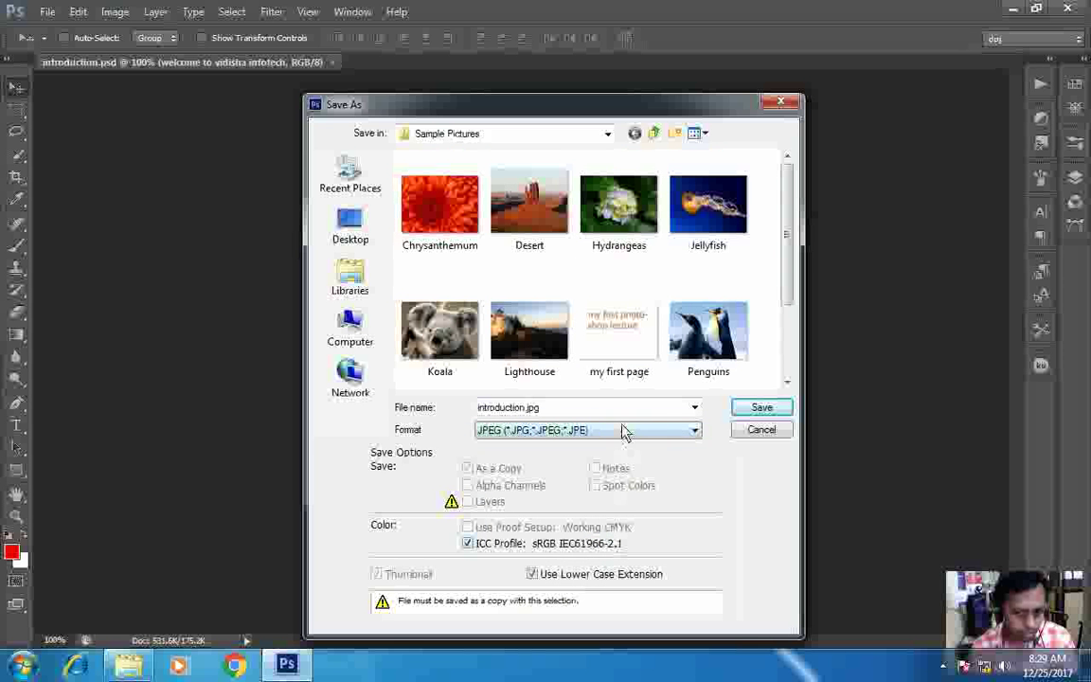
{"action": "left_click", "coordinate": [745, 414]}
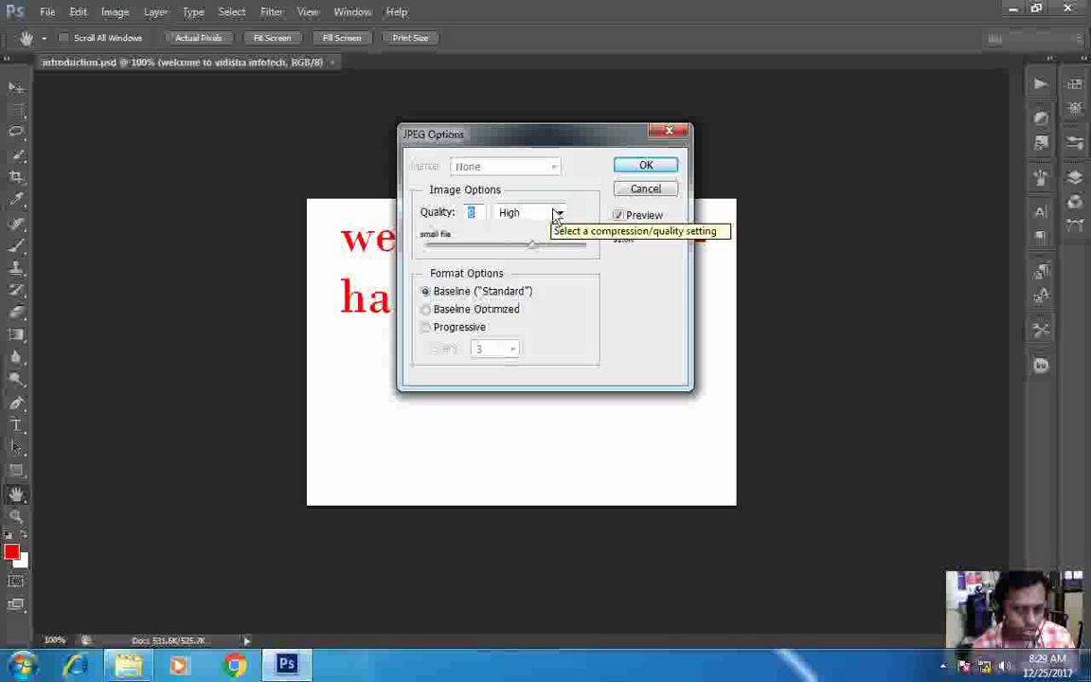
{"action": "left_click", "coordinate": [644, 168]}
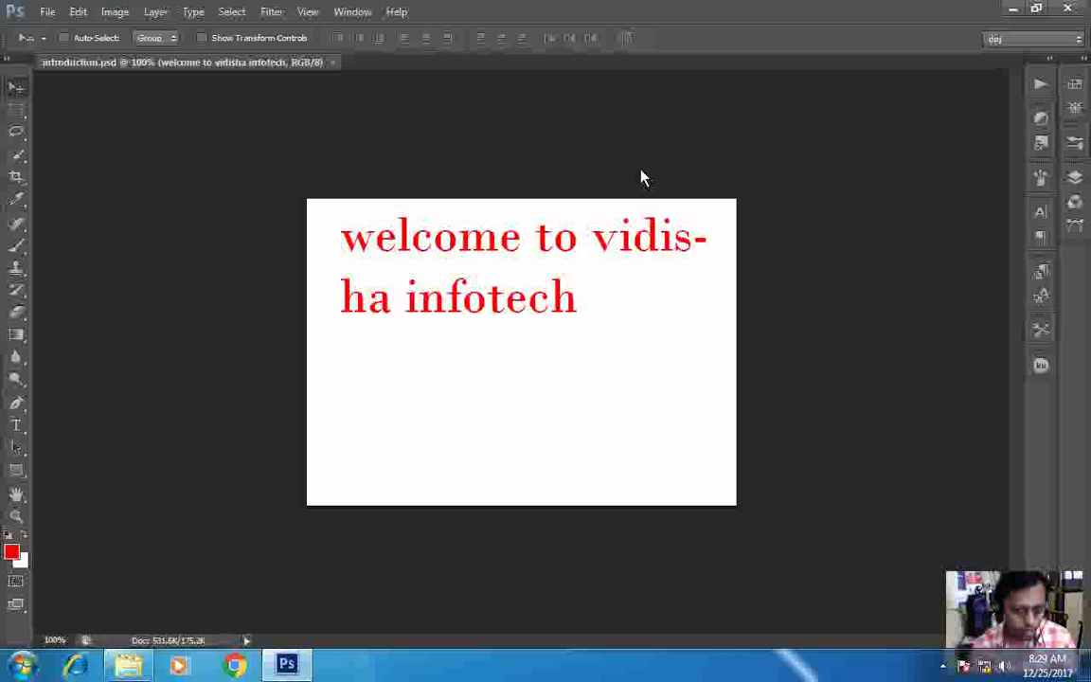